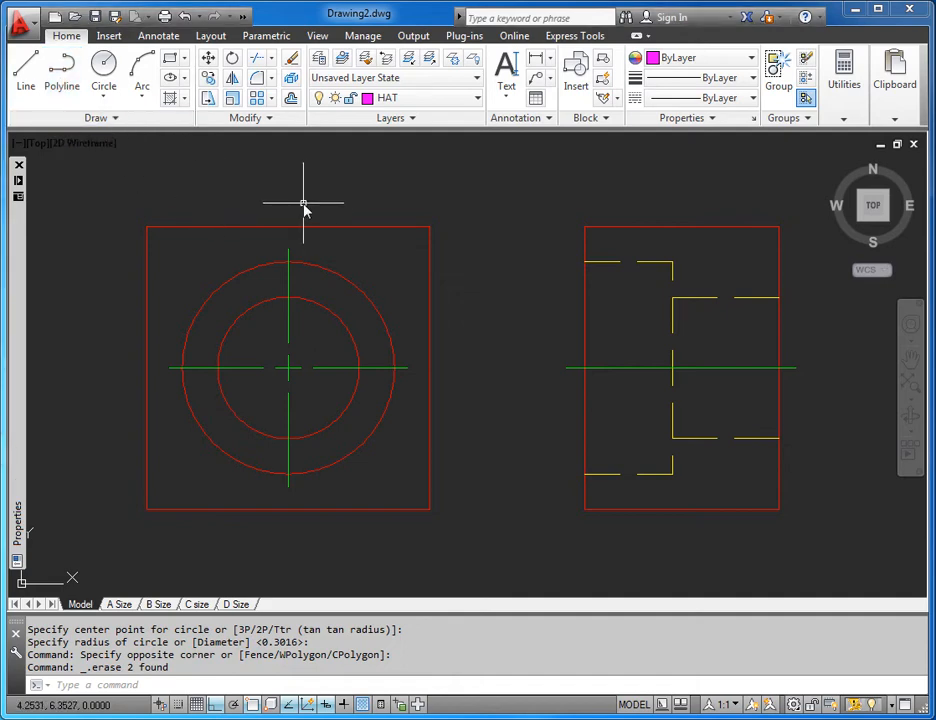
Draw a 0.03-wide polyline cutting-plane line vertically through the circles' center, extending beyond the square, with leftward legs about 0.37 long at both ends
{"action": "left_click", "coordinate": [61, 75]}
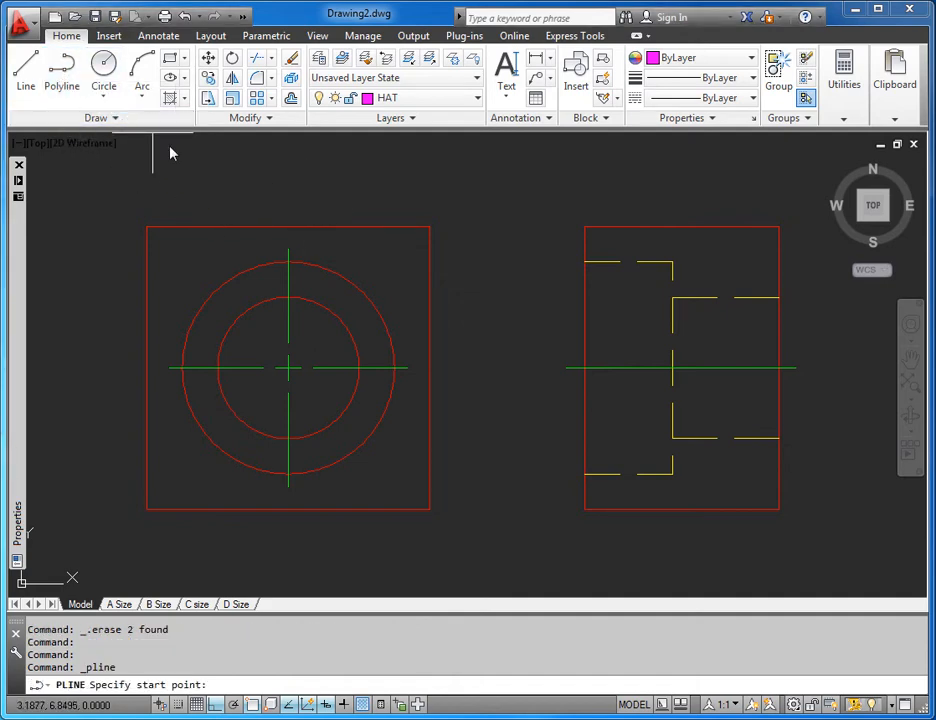
{"action": "left_click", "coordinate": [237, 183]}
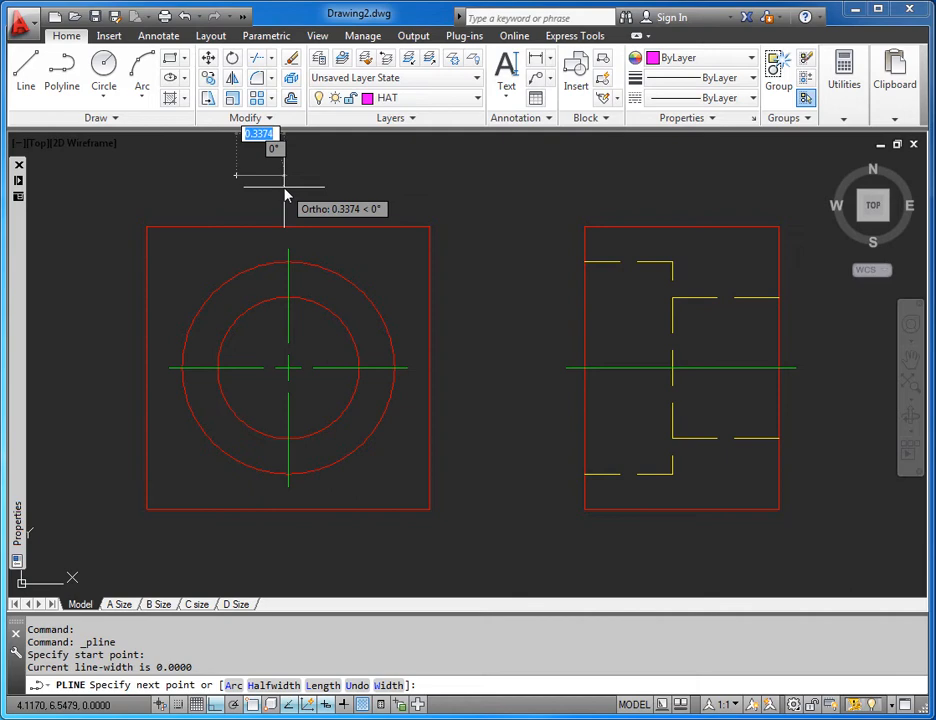
{"action": "type", "text": "w"}
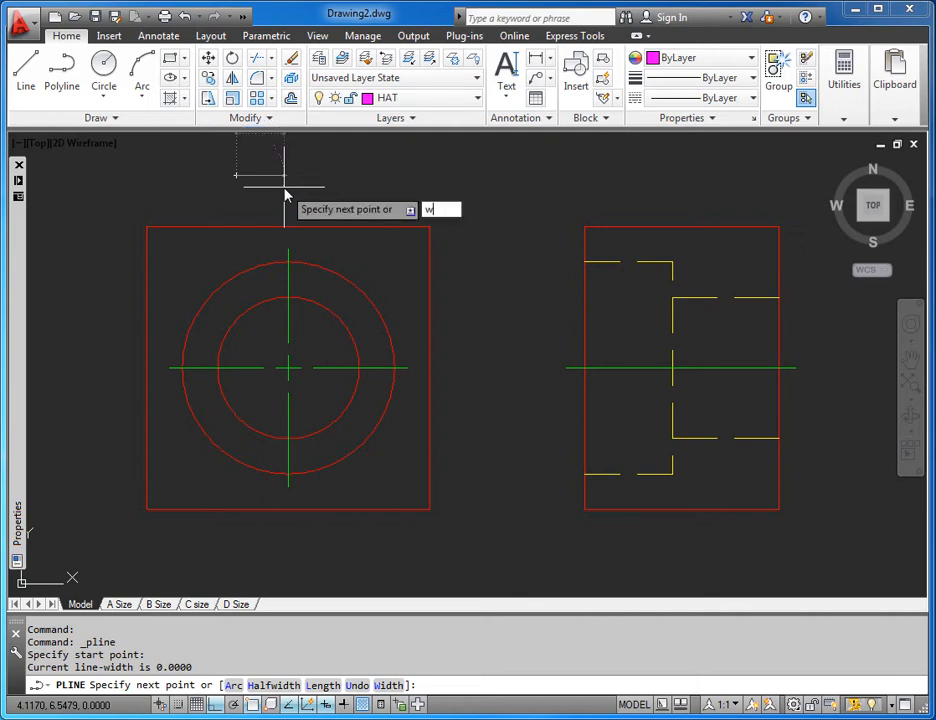
{"action": "key", "text": "Return"}
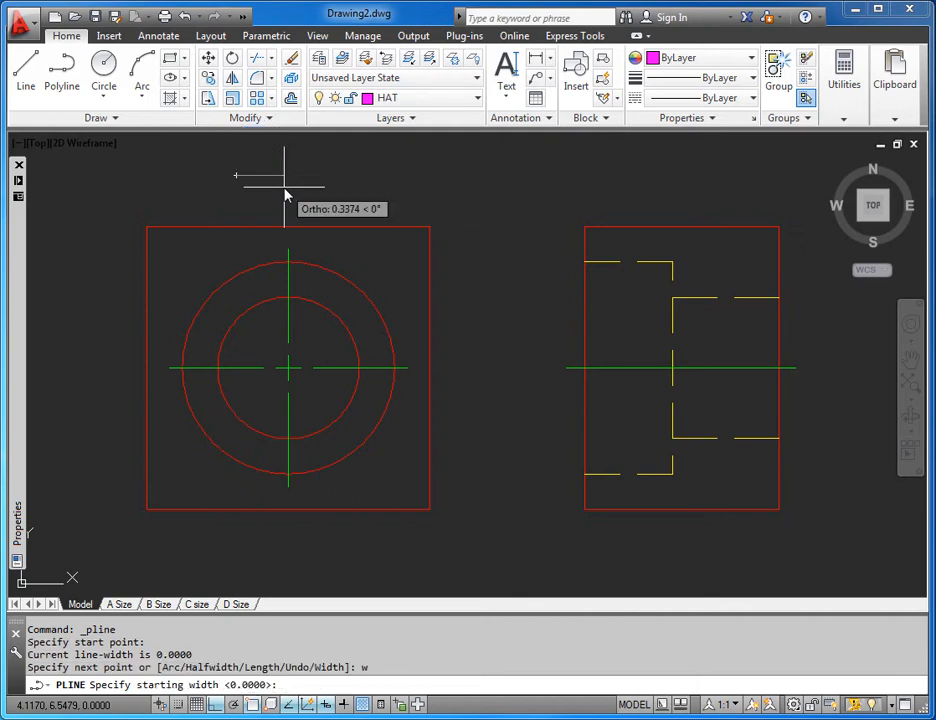
{"action": "type", "text": ".03"}
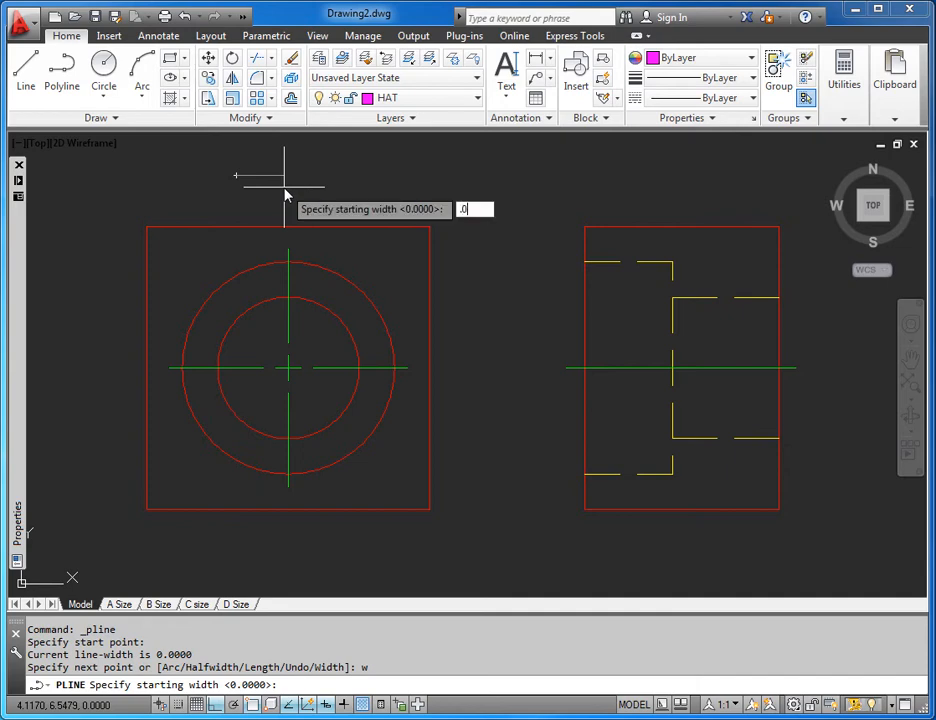
{"action": "key", "text": "Return"}
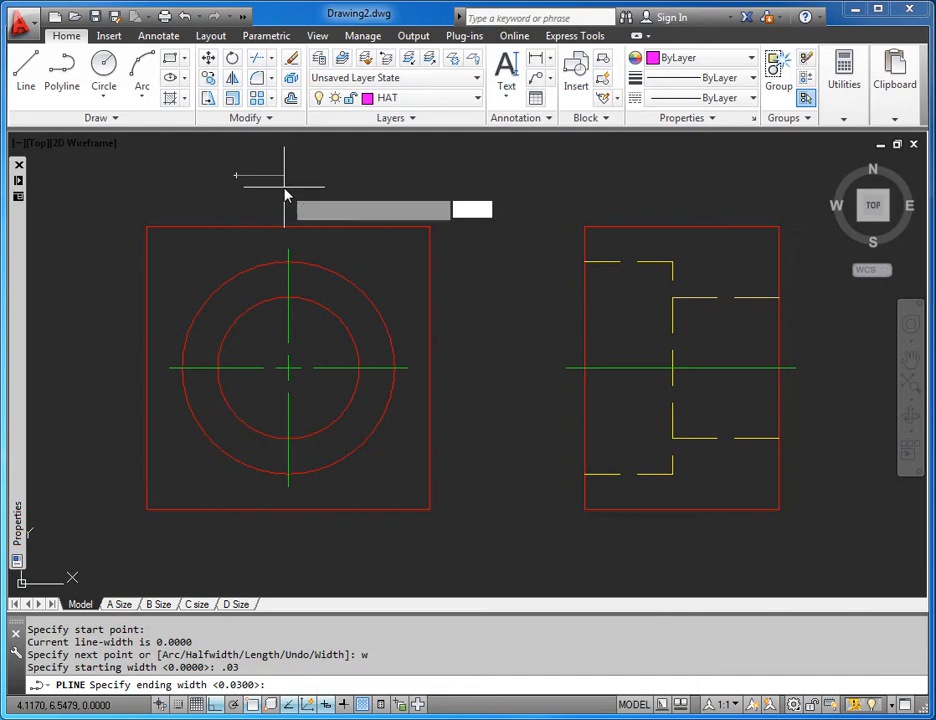
{"action": "key", "text": "Return"}
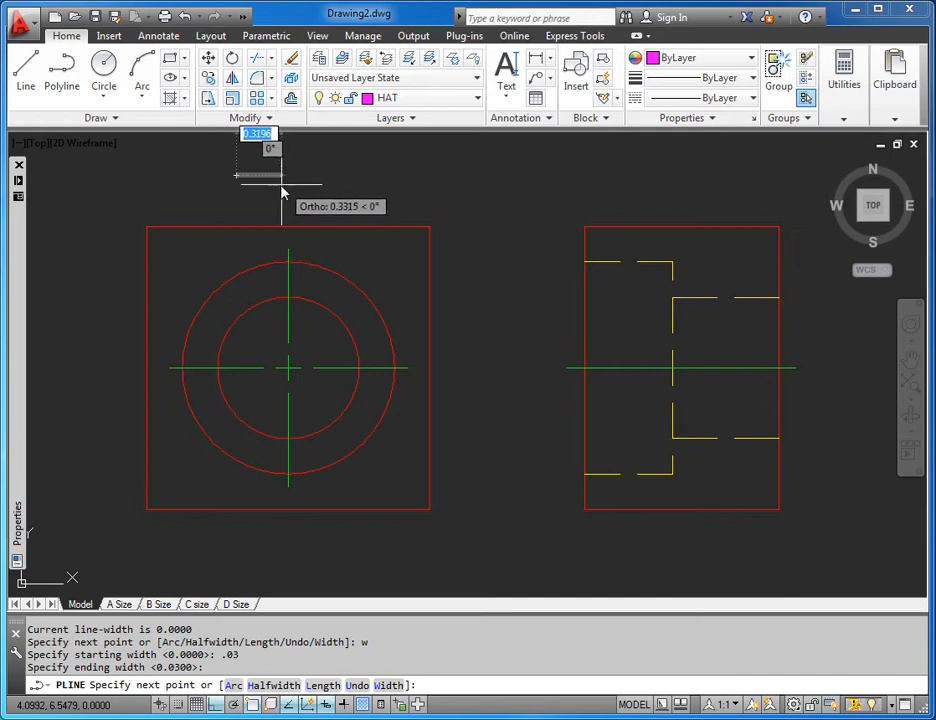
{"action": "left_click", "coordinate": [287, 205]}
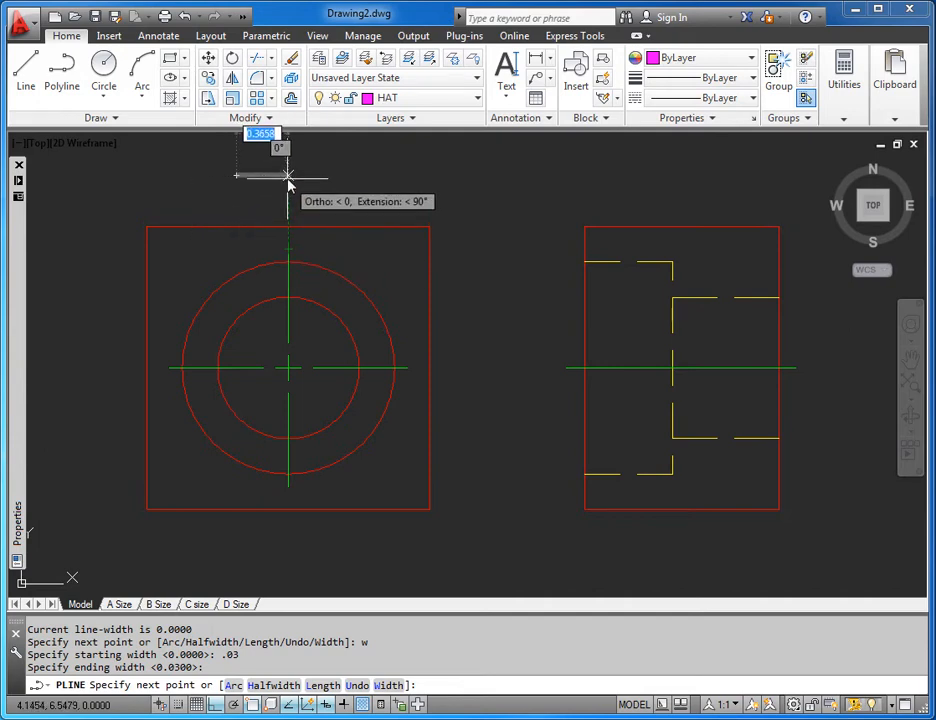
{"action": "left_click", "coordinate": [289, 183]}
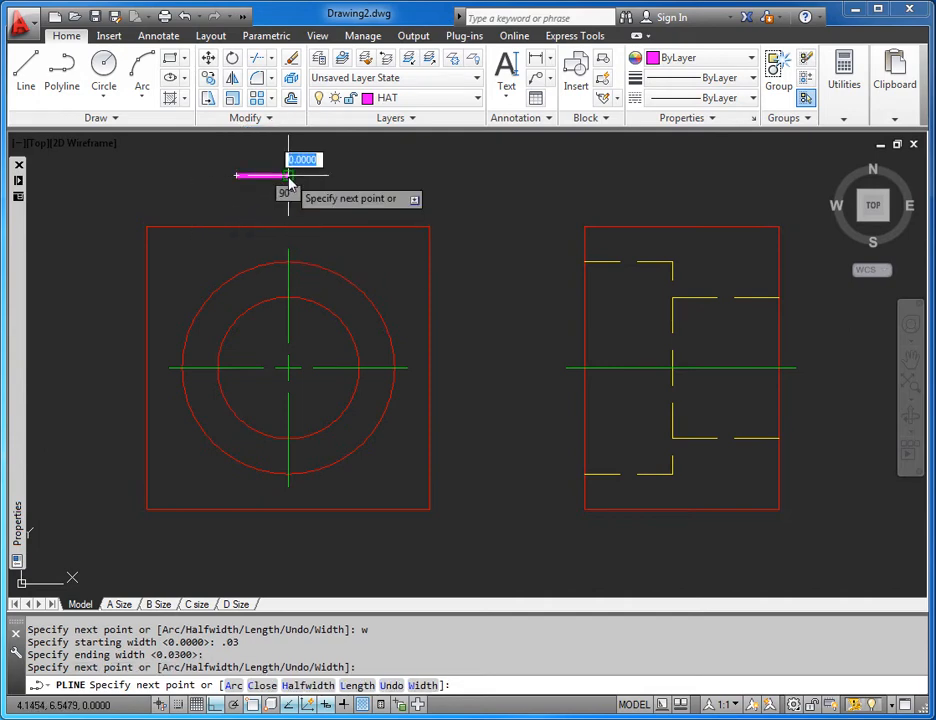
{"action": "left_click", "coordinate": [309, 565]}
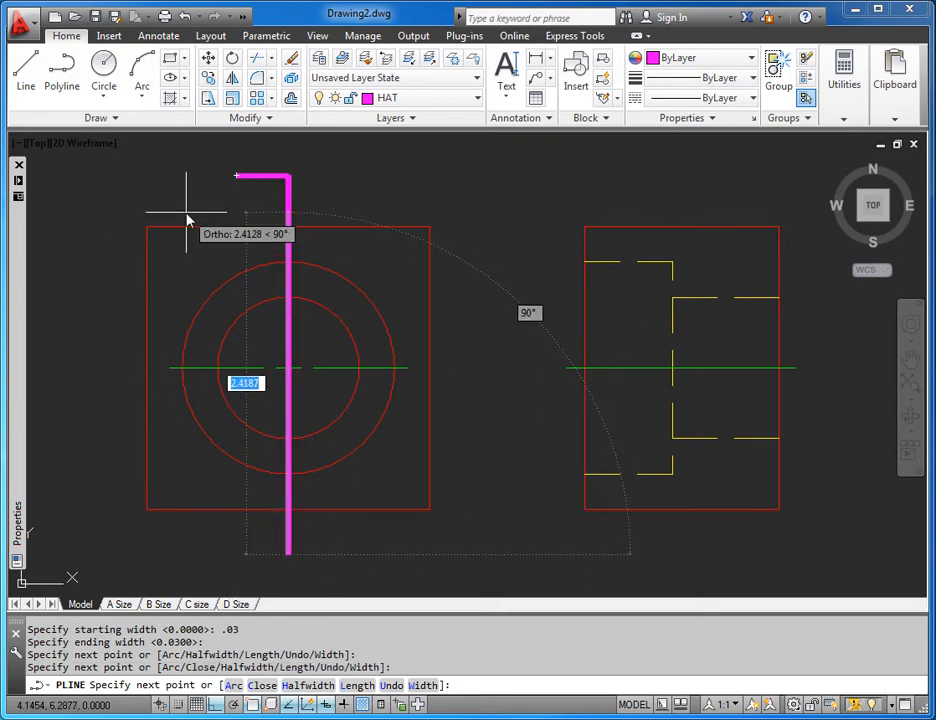
{"action": "left_click", "coordinate": [237, 549]}
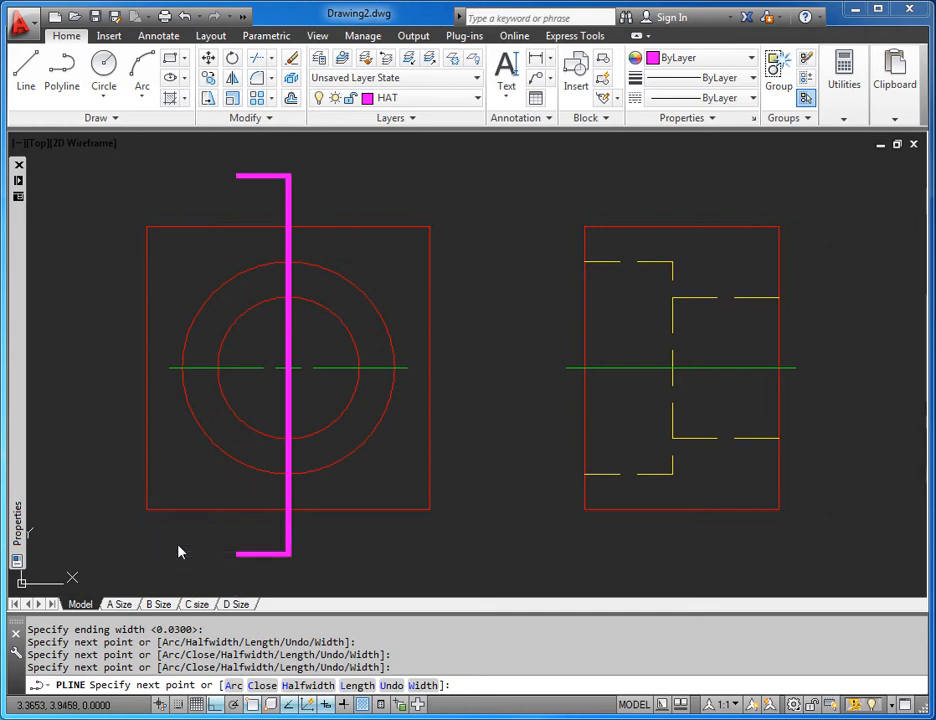
{"action": "key", "text": "Return"}
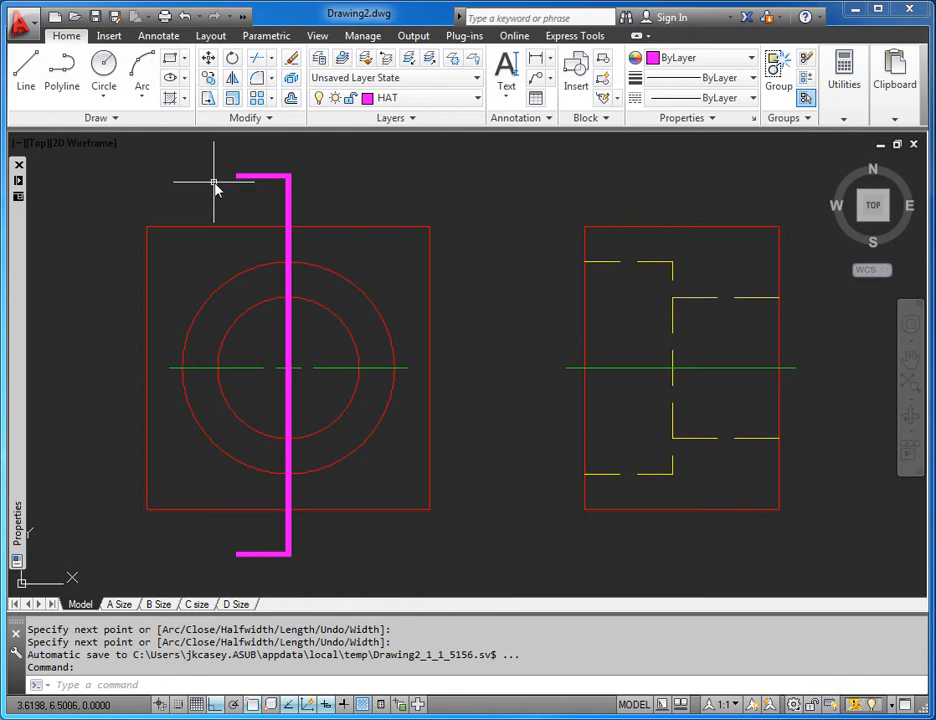
Draw a polyline arrowhead leftward from the upper leg's end, 0.3125 long, tapering from 0.125 starting width to 0 ending width
{"action": "left_click", "coordinate": [61, 72]}
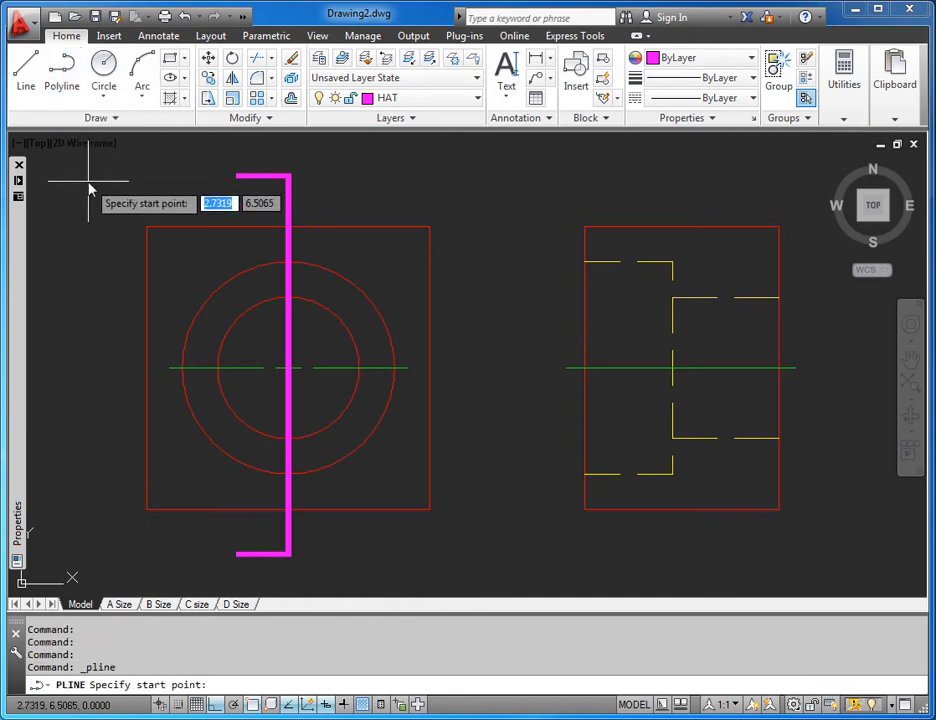
{"action": "left_click", "coordinate": [237, 177]}
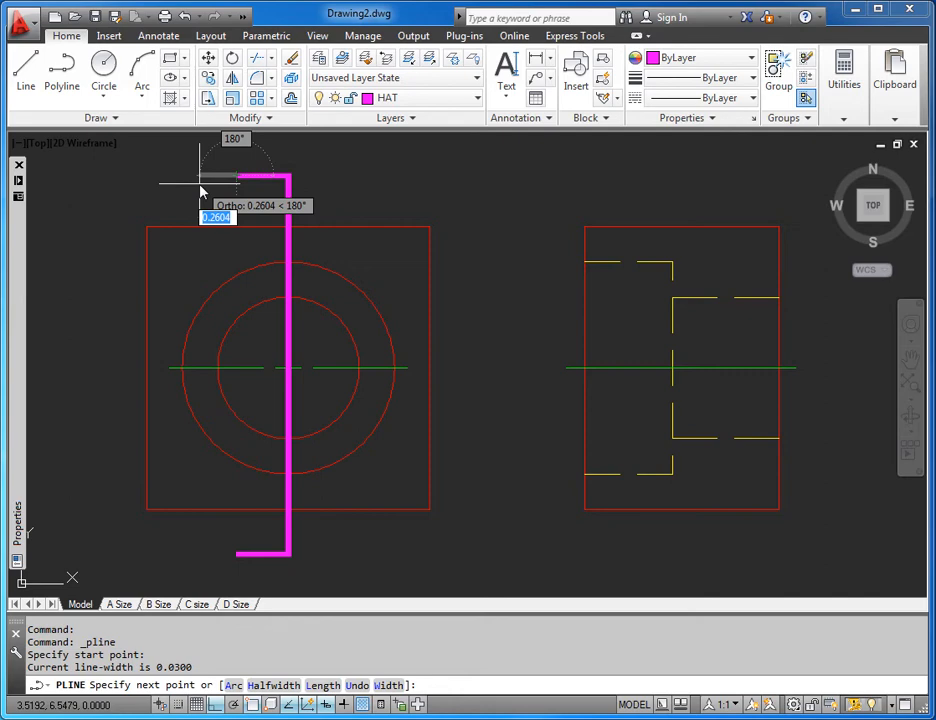
{"action": "type", "text": "w"}
{"action": "key", "text": "Return"}
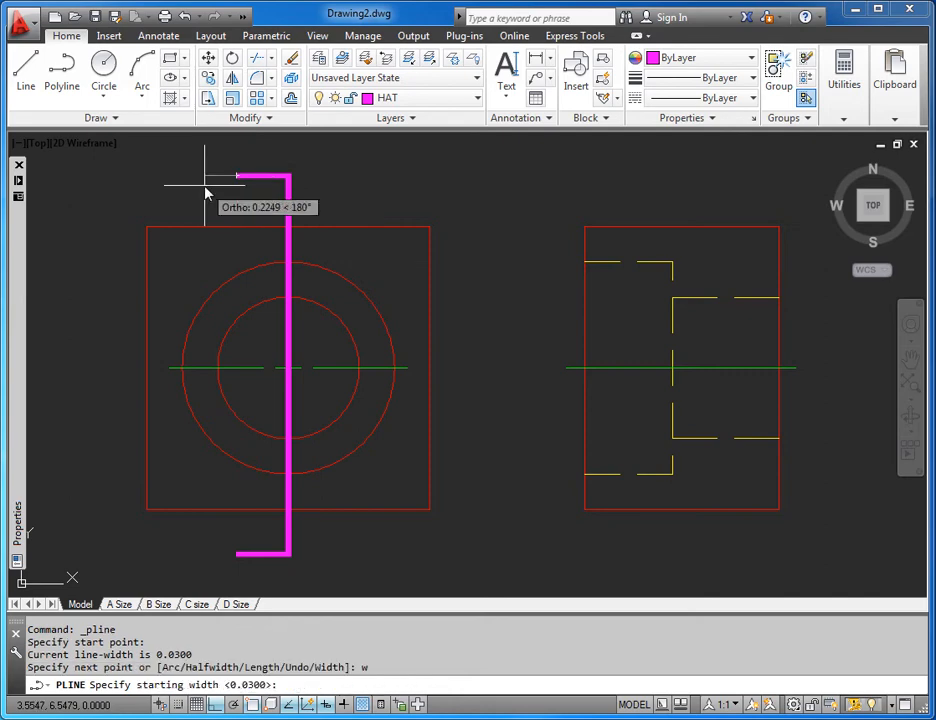
{"action": "type", "text": "."}
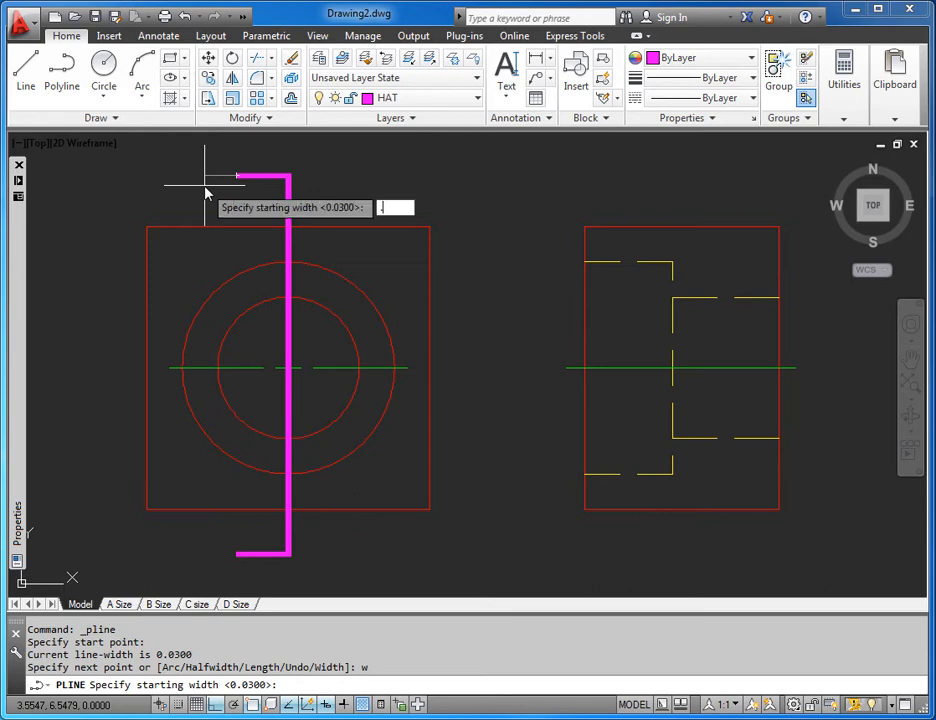
{"action": "type", "text": "125"}
{"action": "key", "text": "Return"}
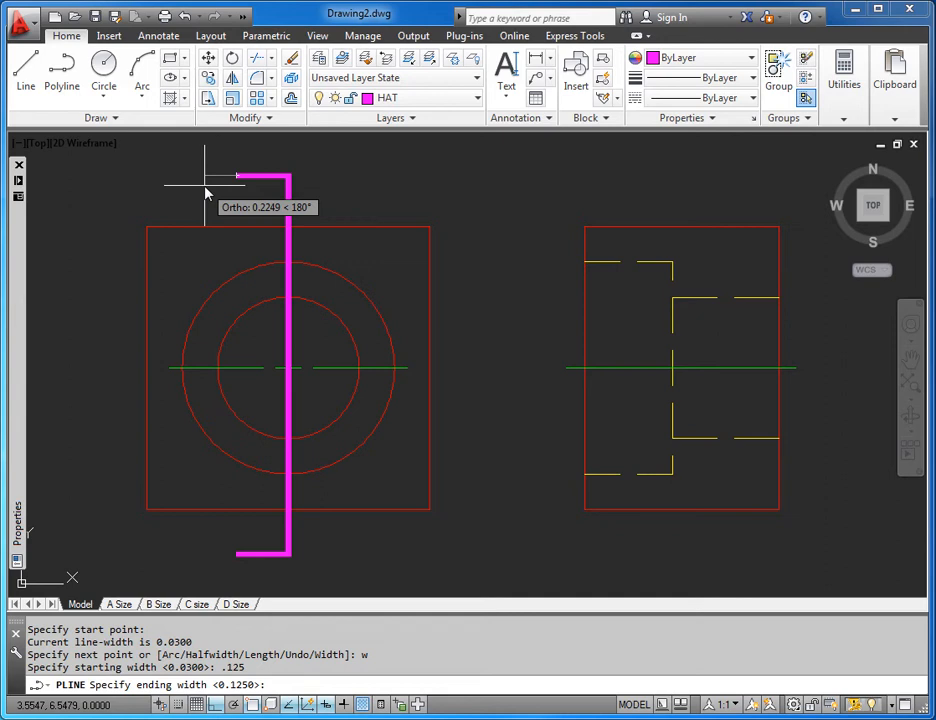
{"action": "type", "text": "0"}
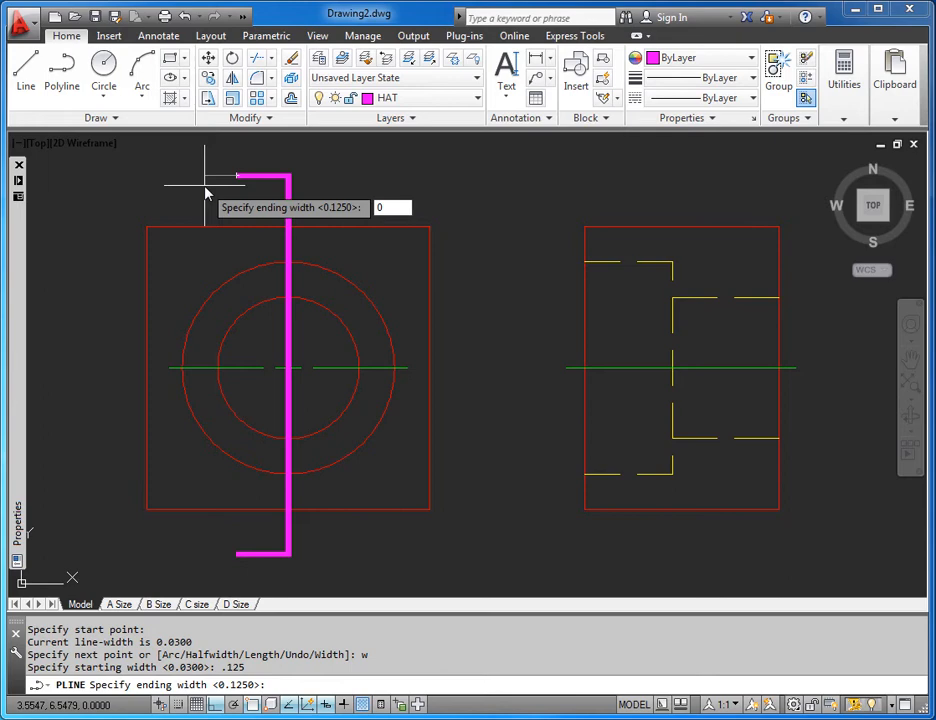
{"action": "key", "text": "Return"}
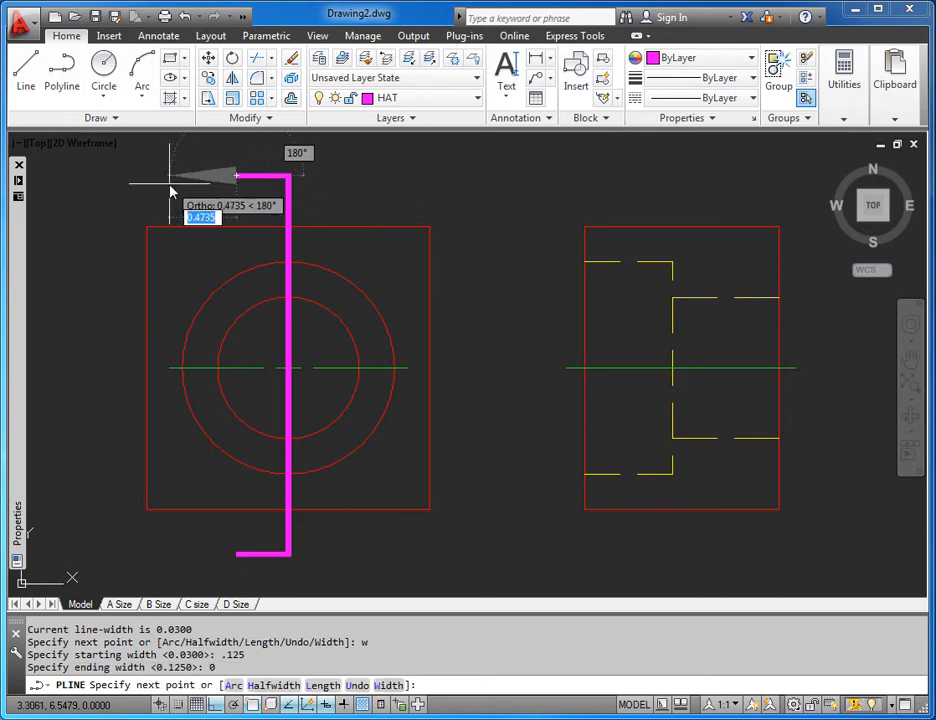
{"action": "type", "text": ".3125"}
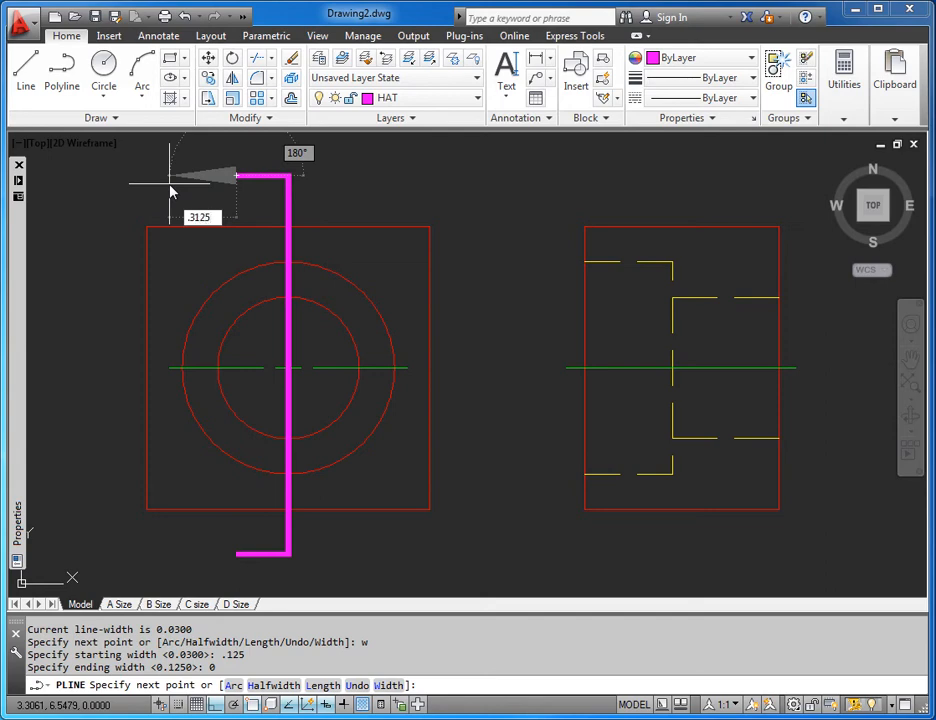
{"action": "key", "text": "Return"}
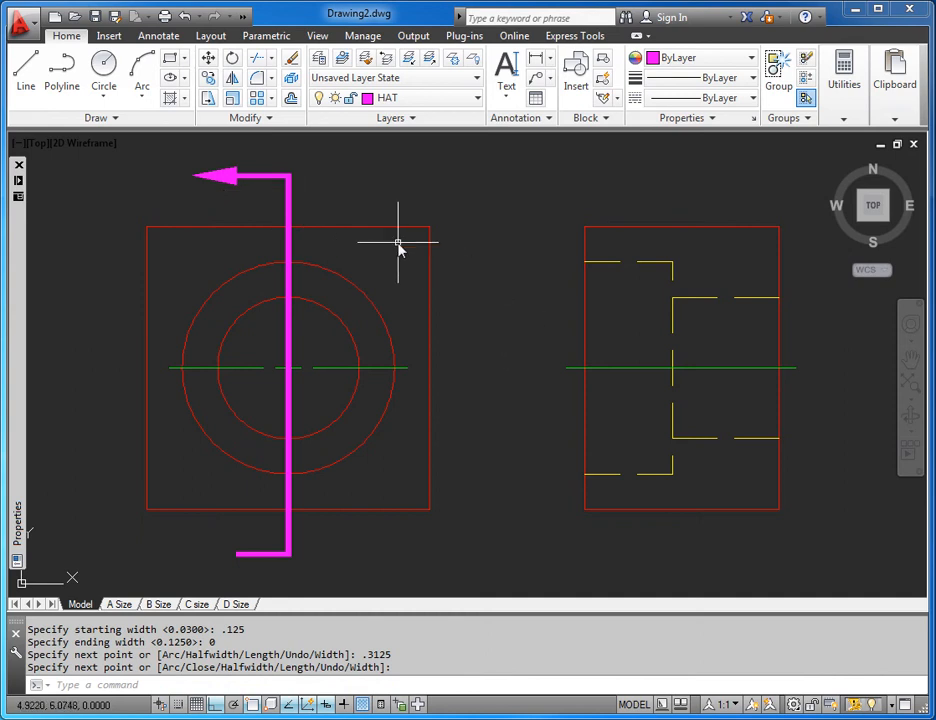
Copy the arrowhead from the cutting-plane line's upper corner to its lower corner, so the lower leg gets a matching arrowhead
{"action": "left_click", "coordinate": [208, 77]}
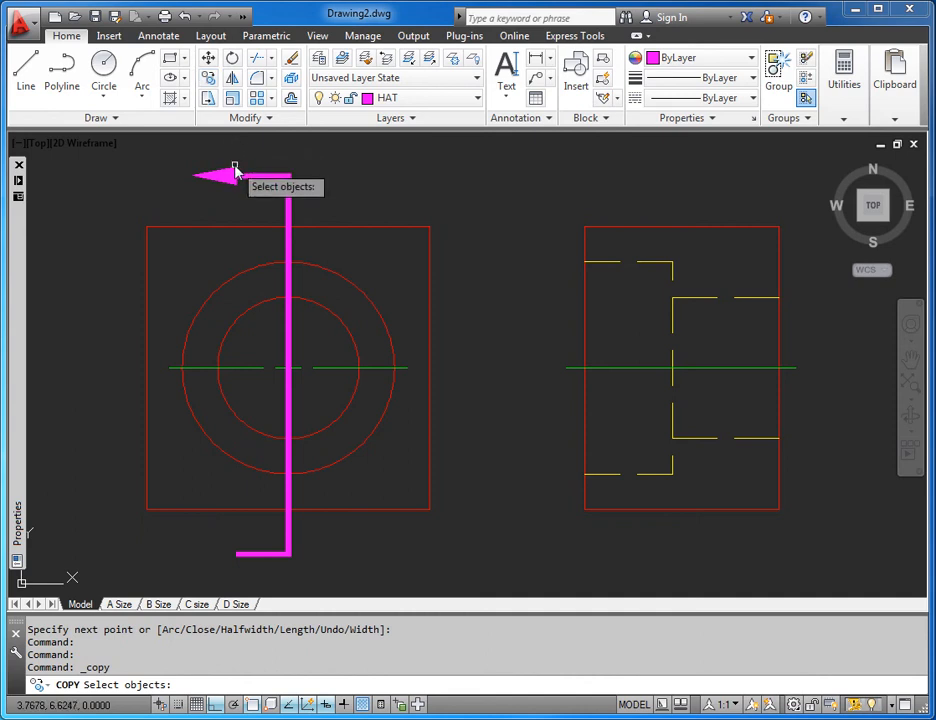
{"action": "left_click", "coordinate": [240, 175]}
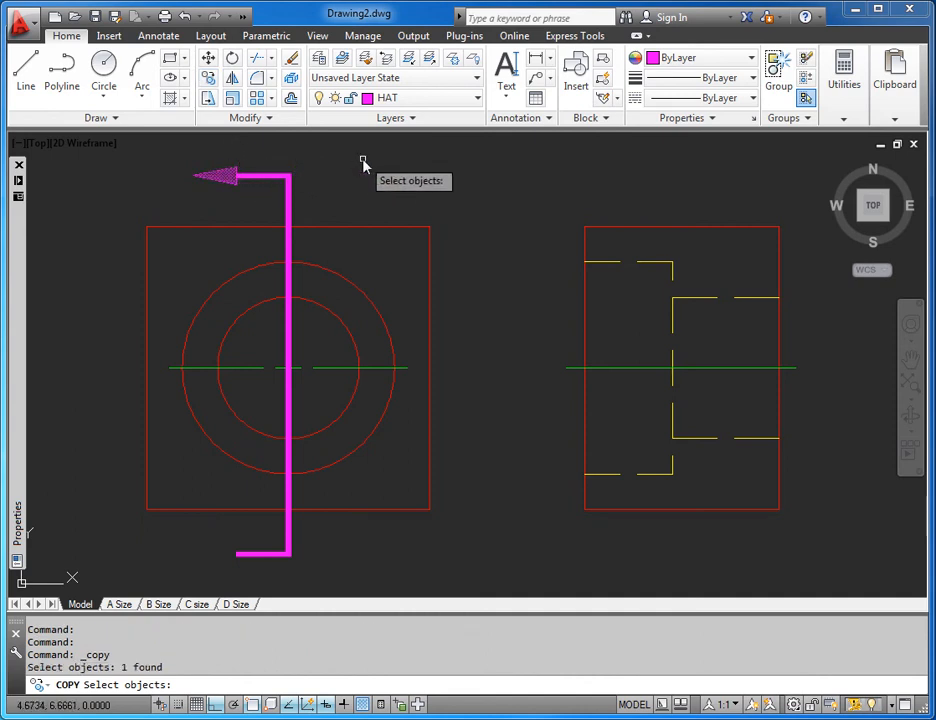
{"action": "key", "text": "Return"}
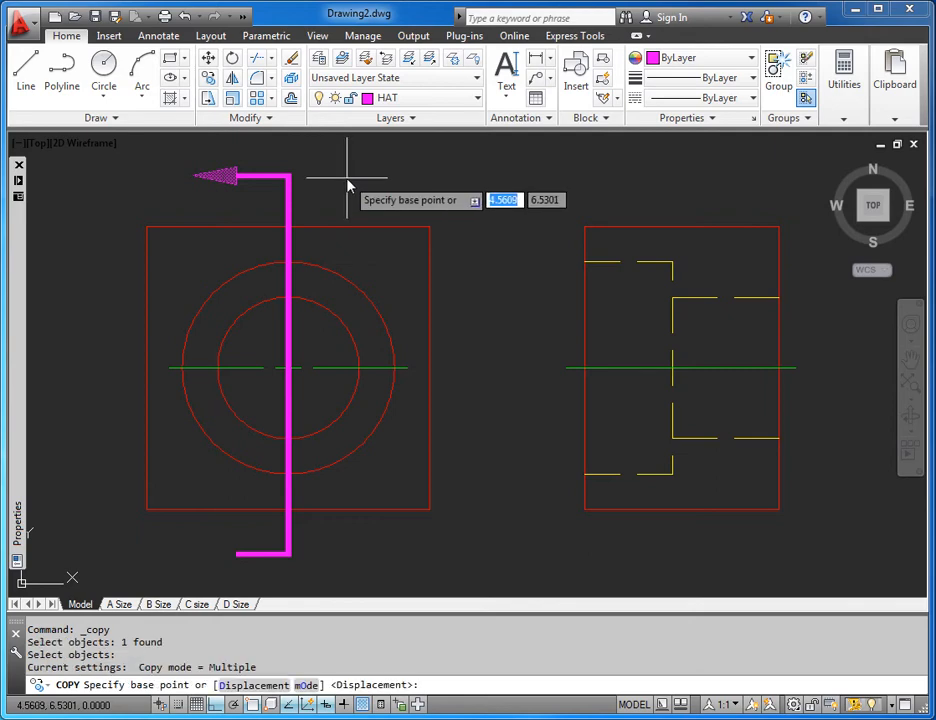
{"action": "left_click", "coordinate": [288, 177]}
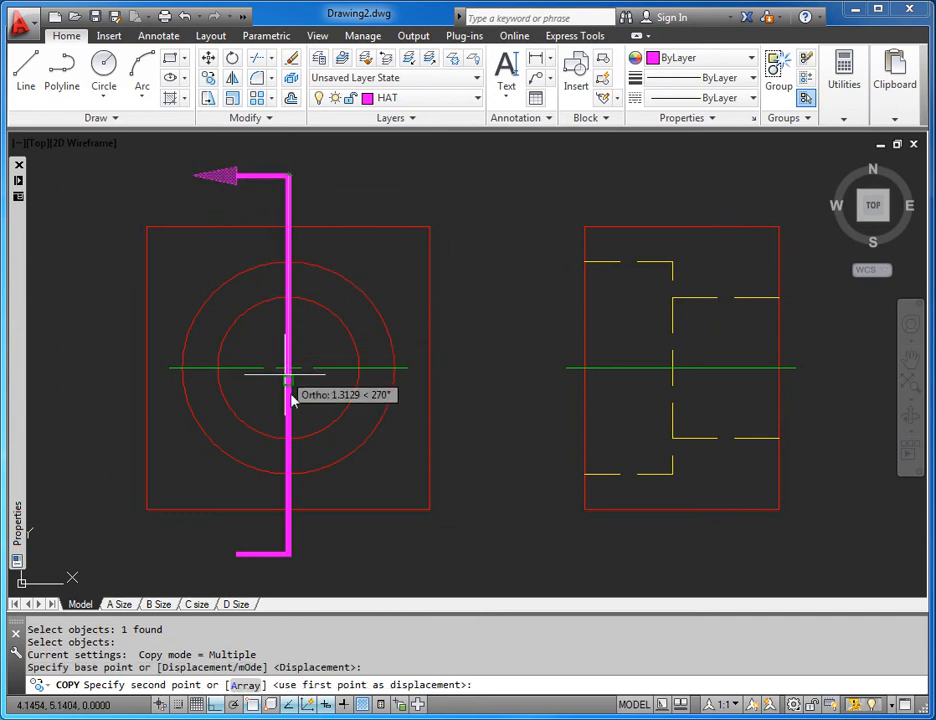
{"action": "left_click", "coordinate": [290, 558]}
{"action": "key", "text": "Return"}
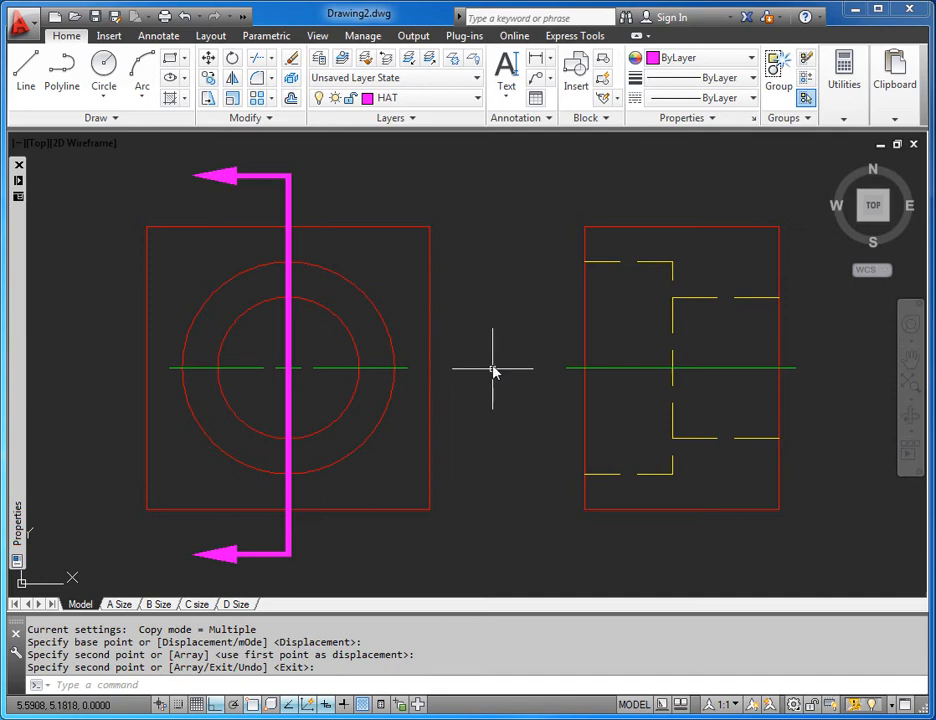
With the cutting-plane line selected, examine the available linetypes and the Linetype Manager's loadable linetypes without loading any
{"action": "mouse_move", "coordinate": [418, 228]}
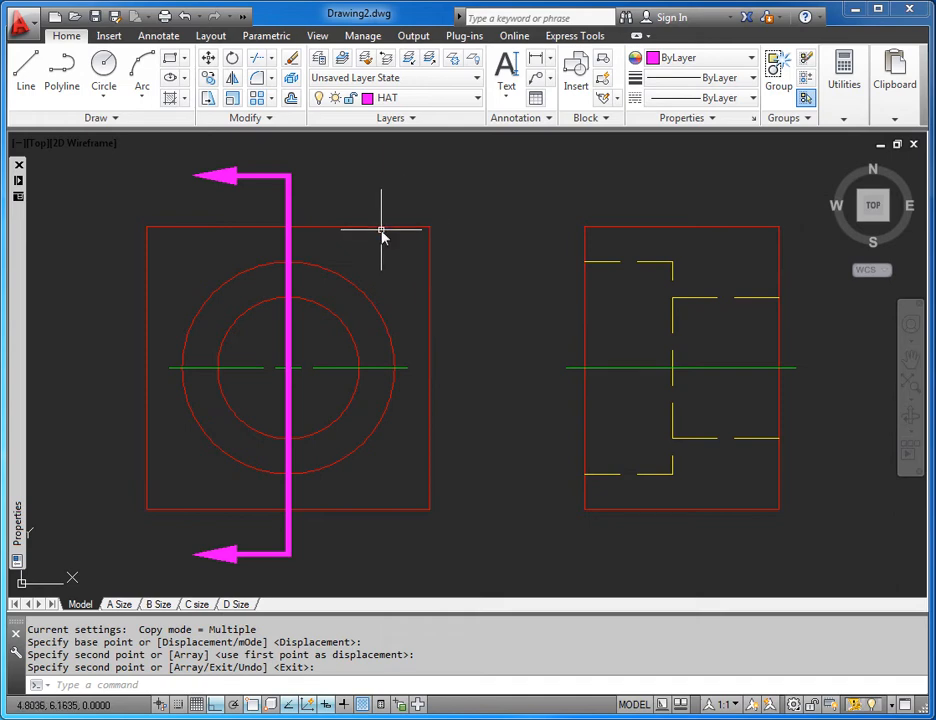
{"action": "key", "text": "Return"}
{"action": "left_click", "coordinate": [288, 204]}
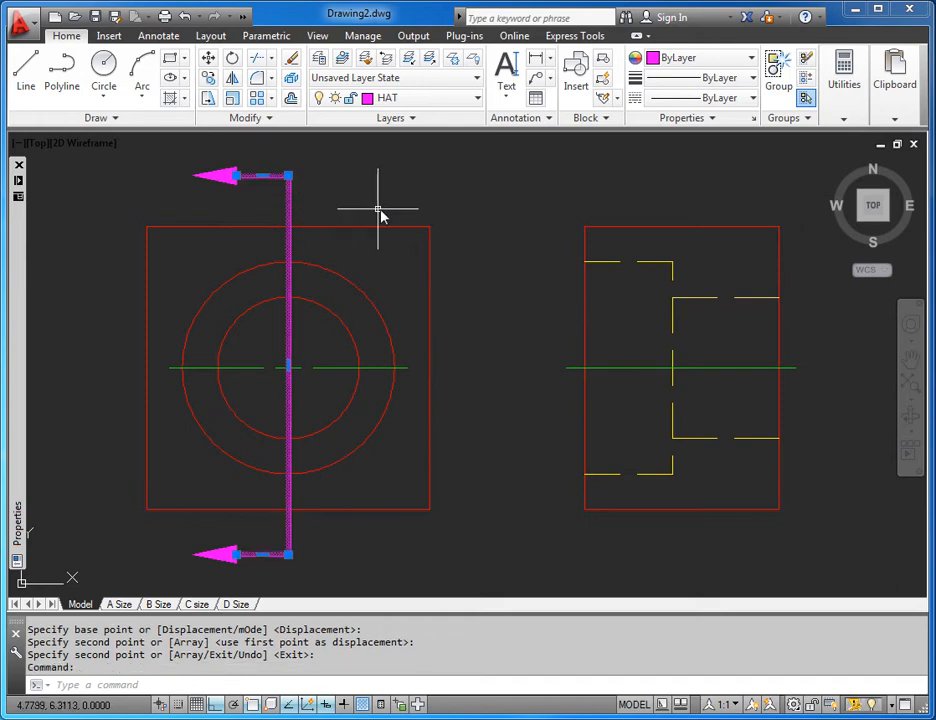
{"action": "left_click", "coordinate": [705, 98]}
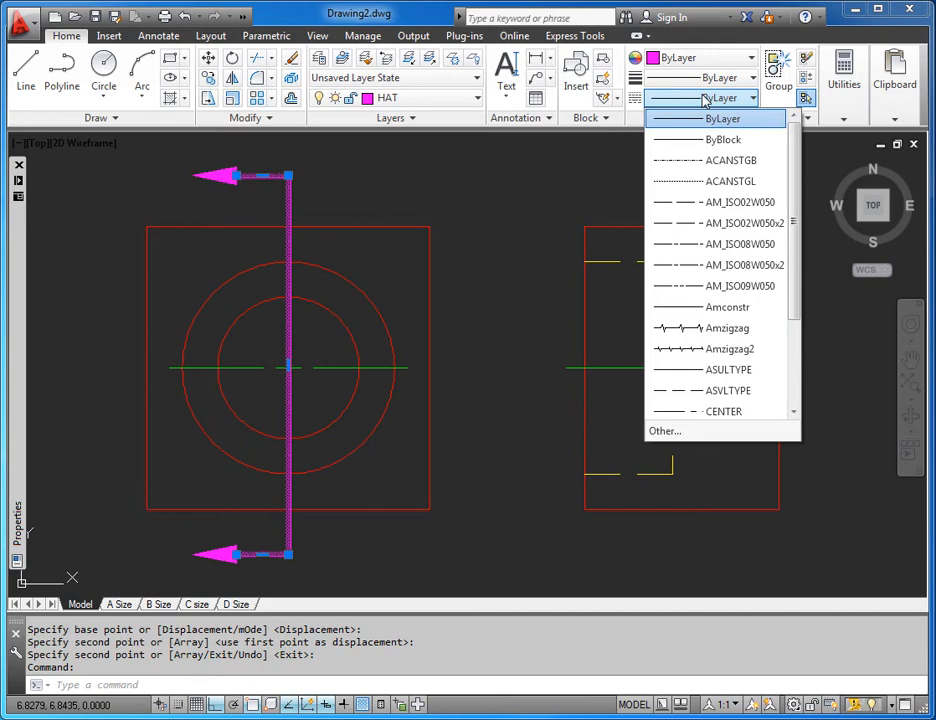
{"action": "left_click_drag", "start_coordinate": [796, 182], "coordinate": [801, 258]}
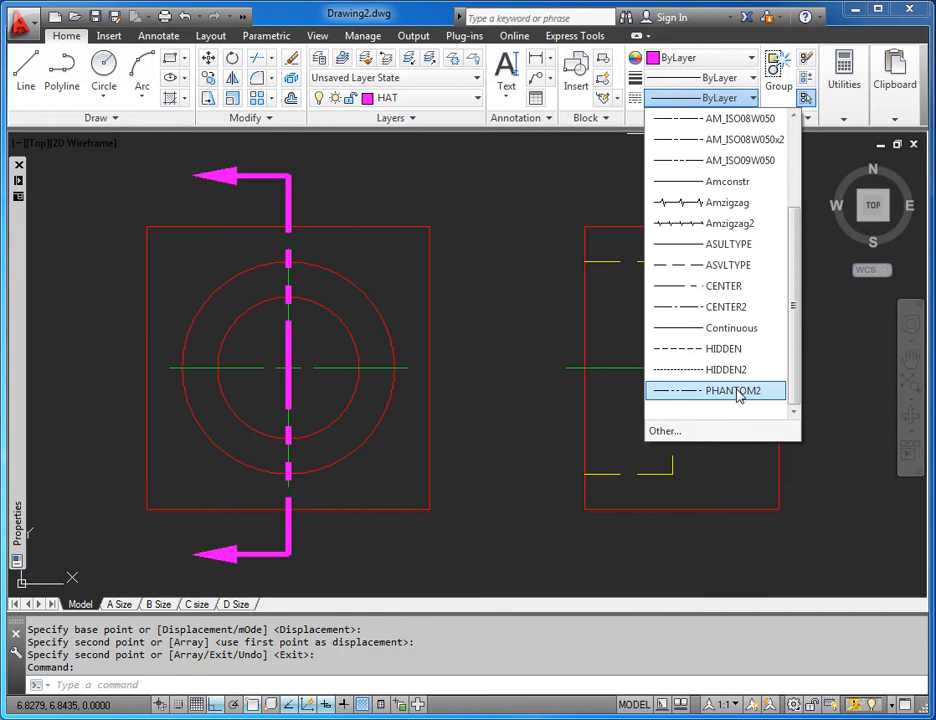
{"action": "left_click", "coordinate": [683, 432]}
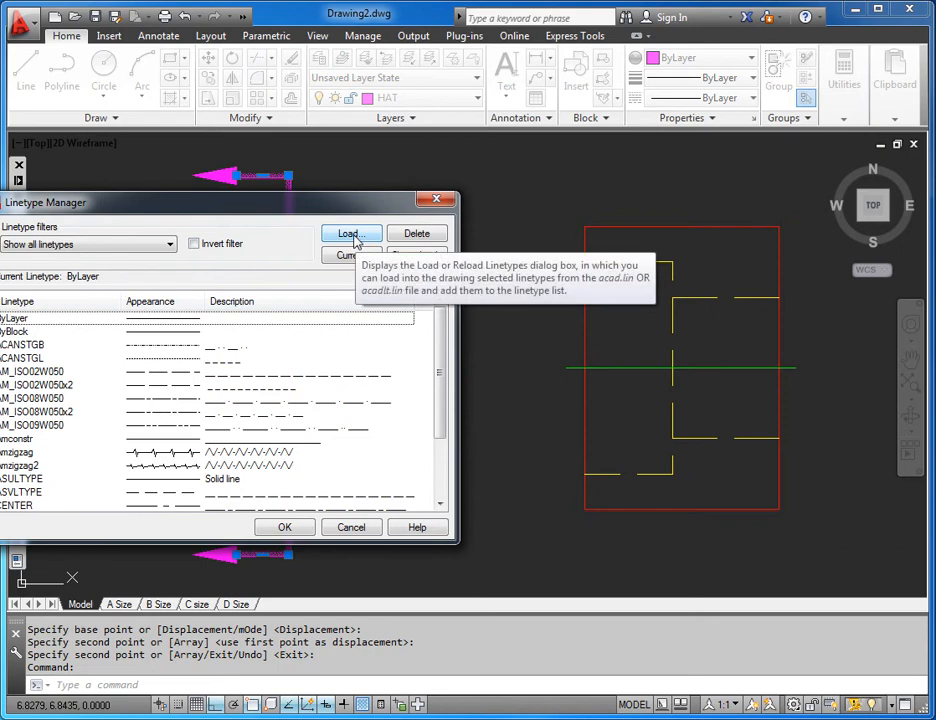
{"action": "left_click", "coordinate": [349, 235]}
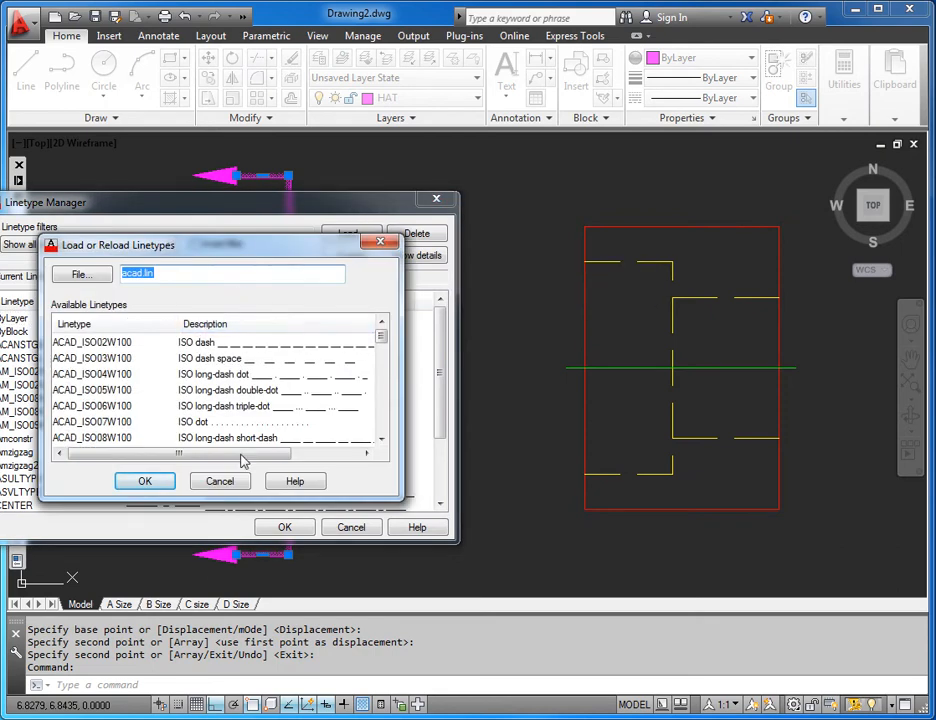
{"action": "left_click", "coordinate": [220, 482]}
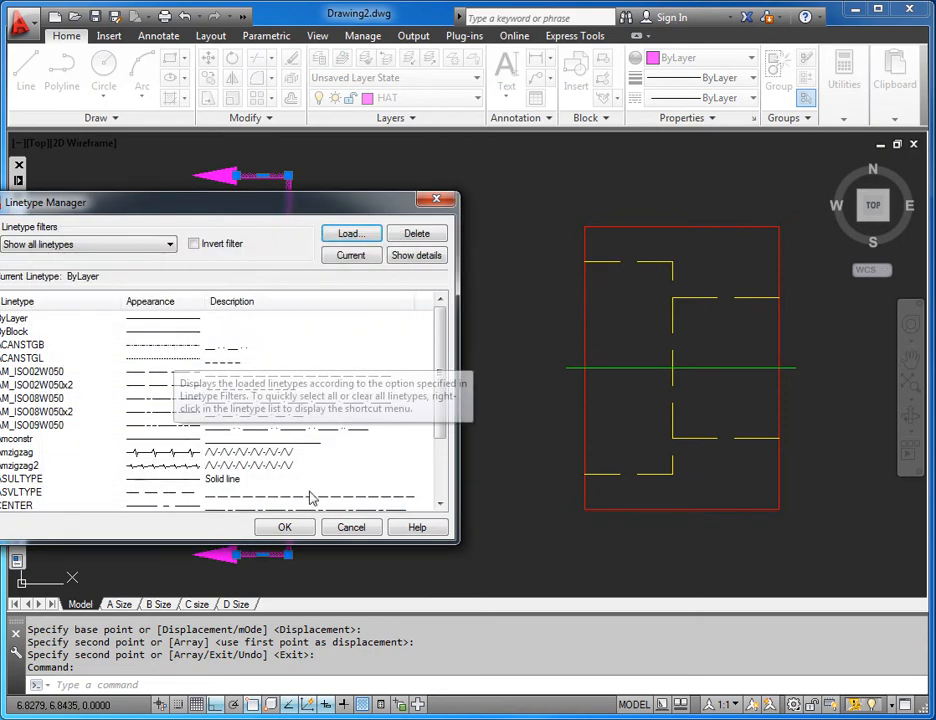
{"action": "left_click", "coordinate": [349, 528]}
Set the current linetype to PHANTOM2
{"action": "left_click", "coordinate": [752, 98]}
{"action": "left_click_drag", "start_coordinate": [794, 251], "coordinate": [786, 398]}
{"action": "left_click", "coordinate": [756, 392]}
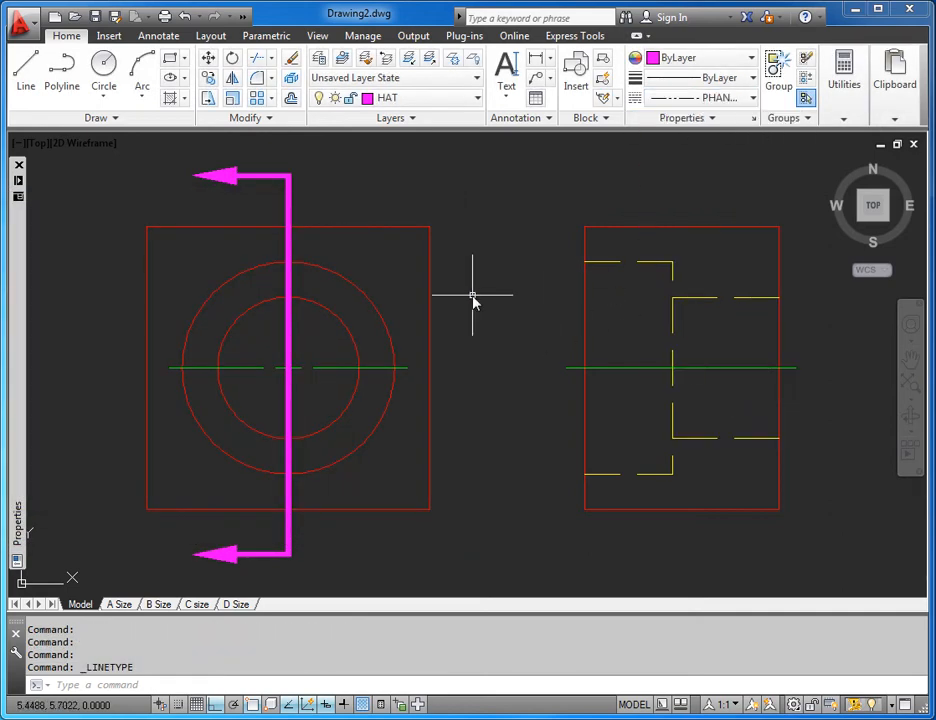
Apply the PHANTOM2 linetype to the cutting-plane line through the front view
{"action": "left_click", "coordinate": [286, 206]}
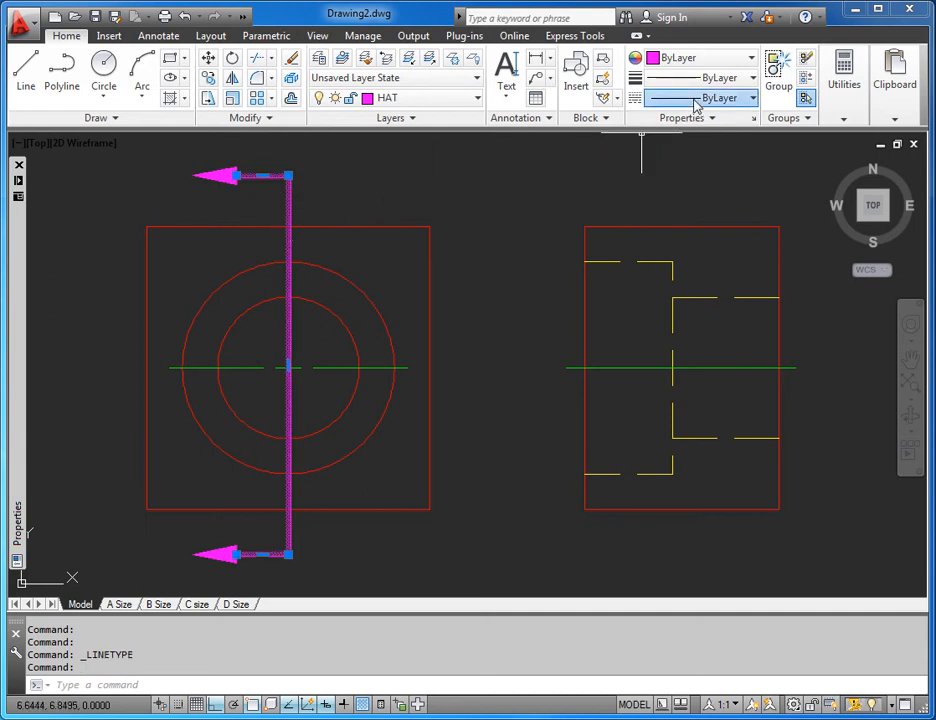
{"action": "left_click", "coordinate": [700, 99]}
{"action": "left_click_drag", "start_coordinate": [796, 307], "coordinate": [781, 440]}
{"action": "left_click", "coordinate": [722, 390]}
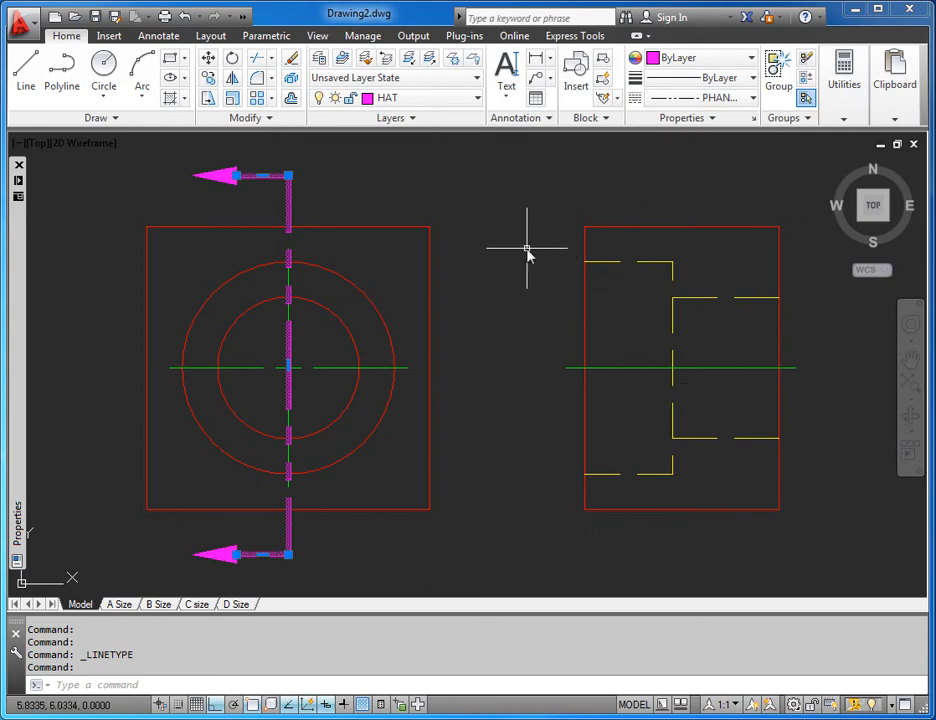
{"action": "key", "text": "Escape"}
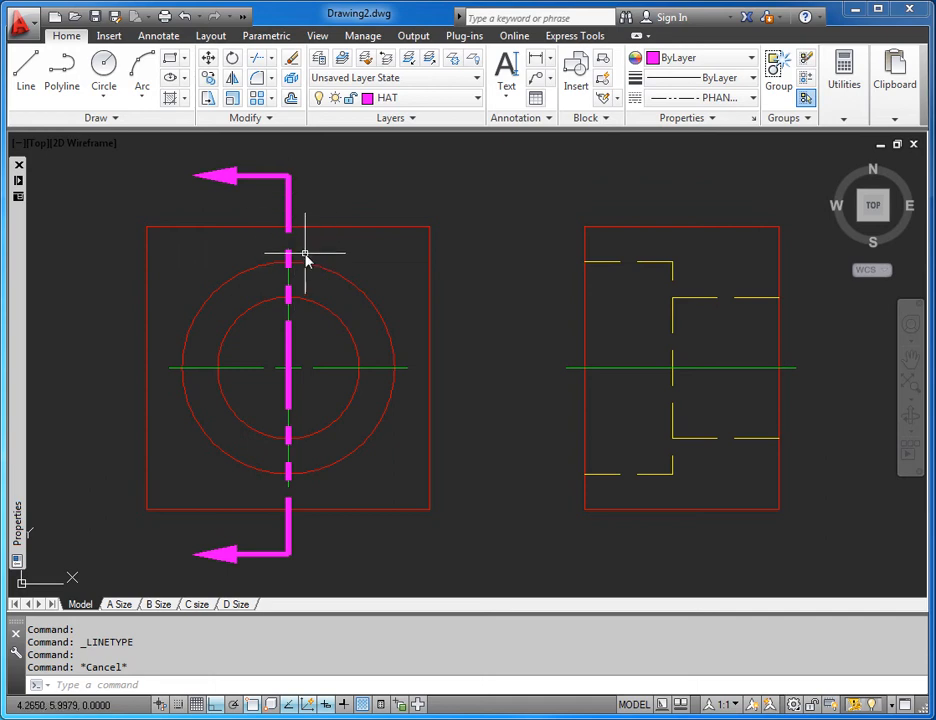
Delete the upper and lower vertical centre line segments lying beneath the cutting-plane line in the front view
{"action": "left_click", "coordinate": [288, 430]}
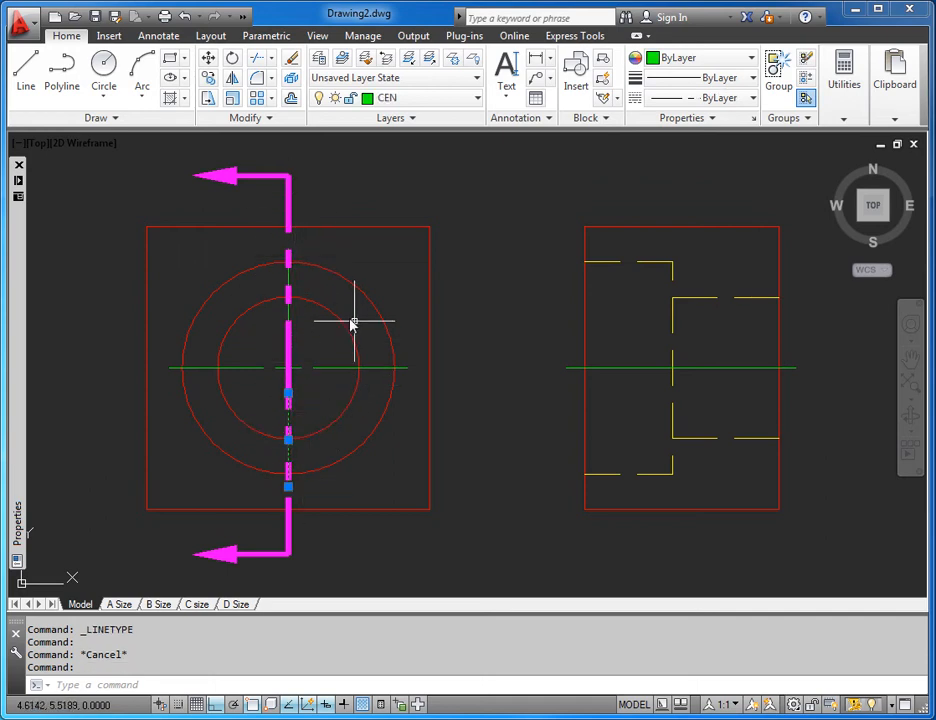
{"action": "left_click", "coordinate": [288, 320]}
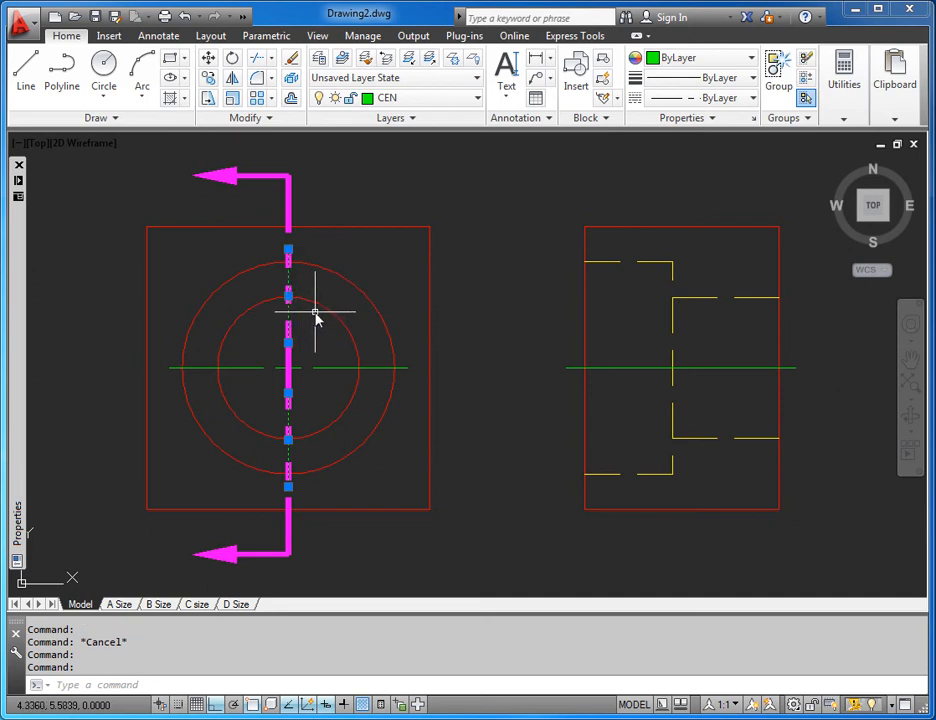
{"action": "key", "text": "Delete"}
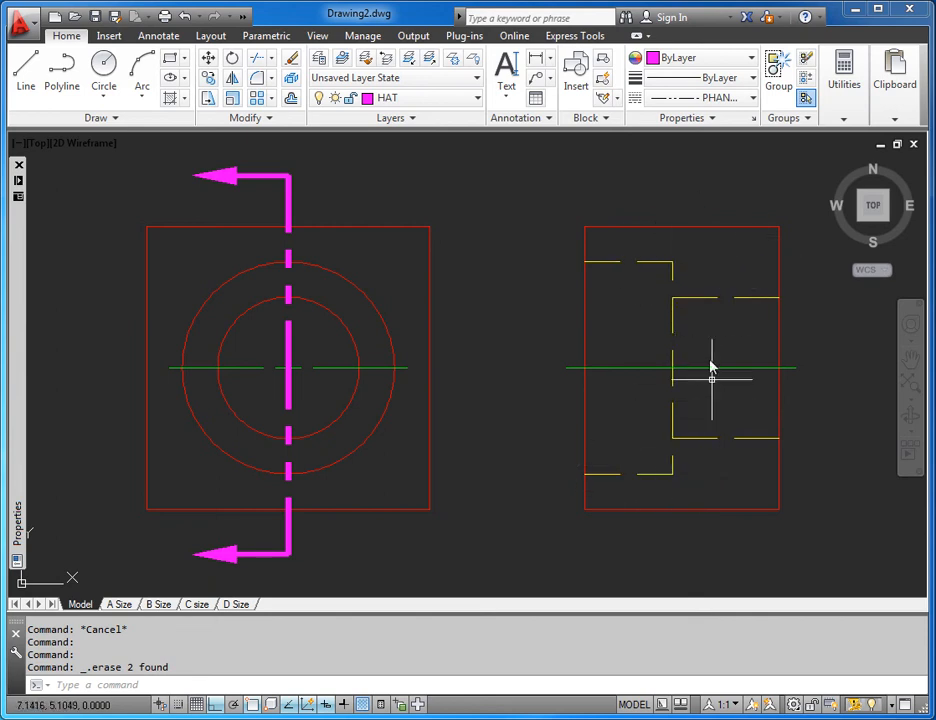
Move all the yellow hidden lines of the side view to the OBJ layer and clear the selection
{"action": "left_click", "coordinate": [732, 248]}
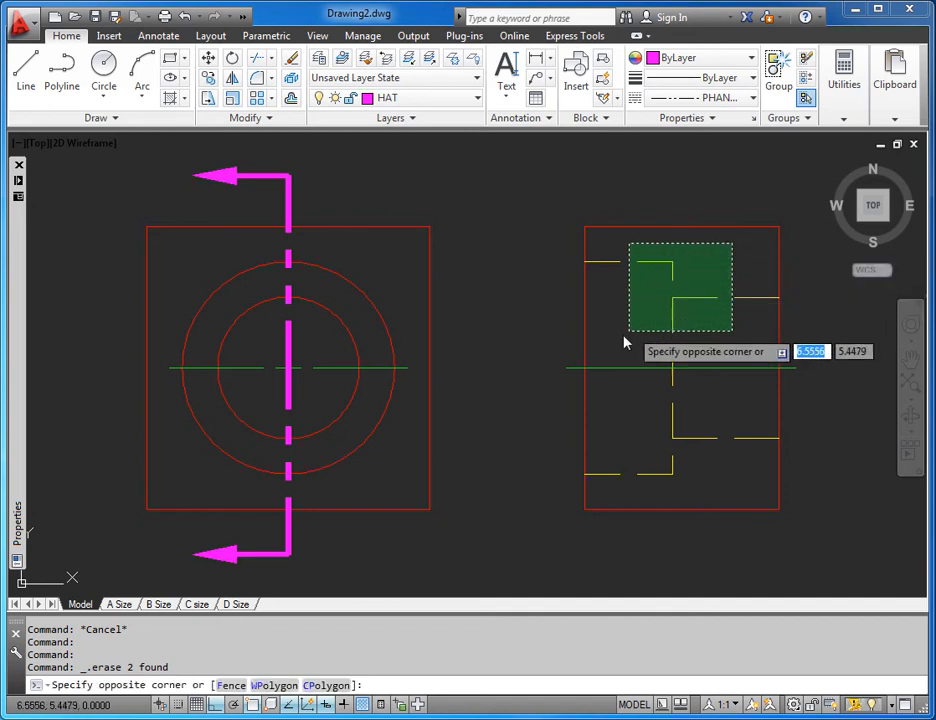
{"action": "left_click", "coordinate": [623, 343]}
{"action": "left_click", "coordinate": [706, 426]}
{"action": "left_click", "coordinate": [643, 497]}
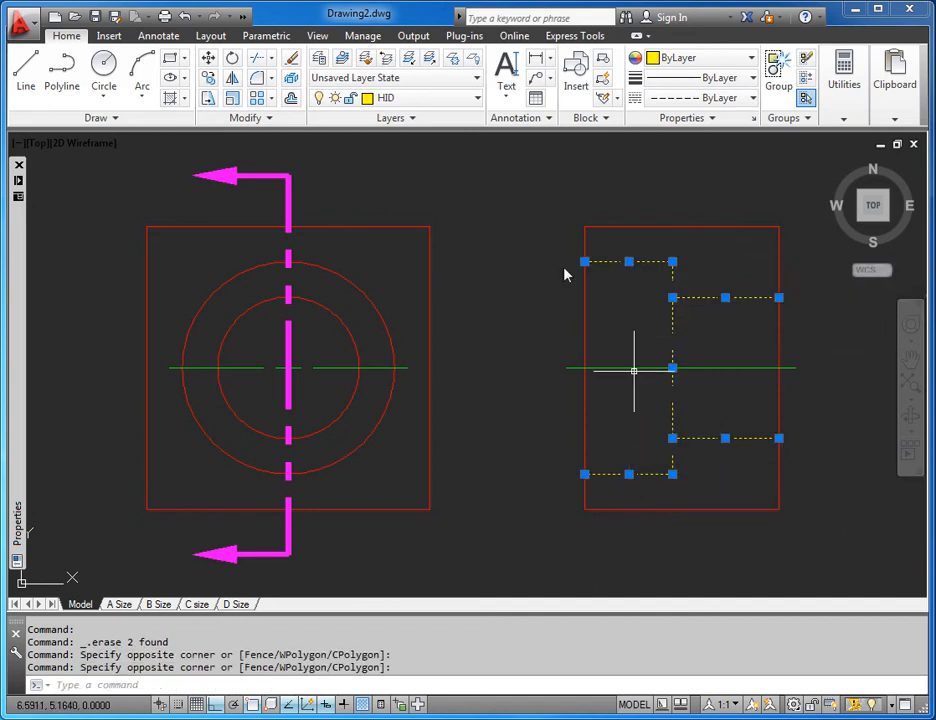
{"action": "left_click", "coordinate": [428, 100]}
{"action": "left_click", "coordinate": [400, 258]}
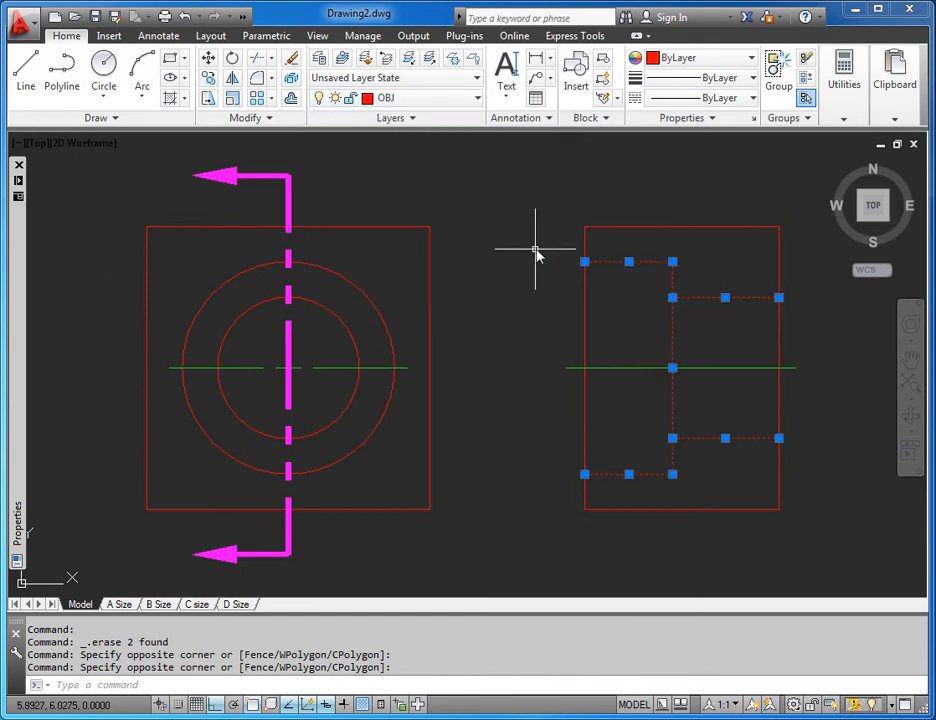
{"action": "key", "text": "Escape"}
{"action": "key", "text": "Escape"}
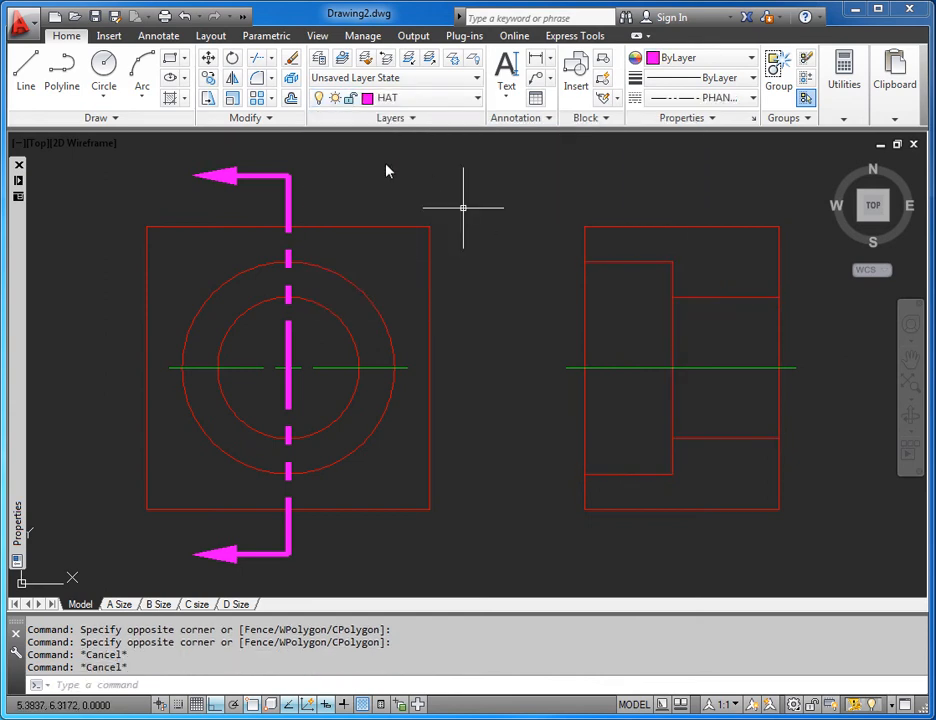
Hatch the two solid regions above and below the counterbored hole in the side view
{"action": "left_click", "coordinate": [173, 99]}
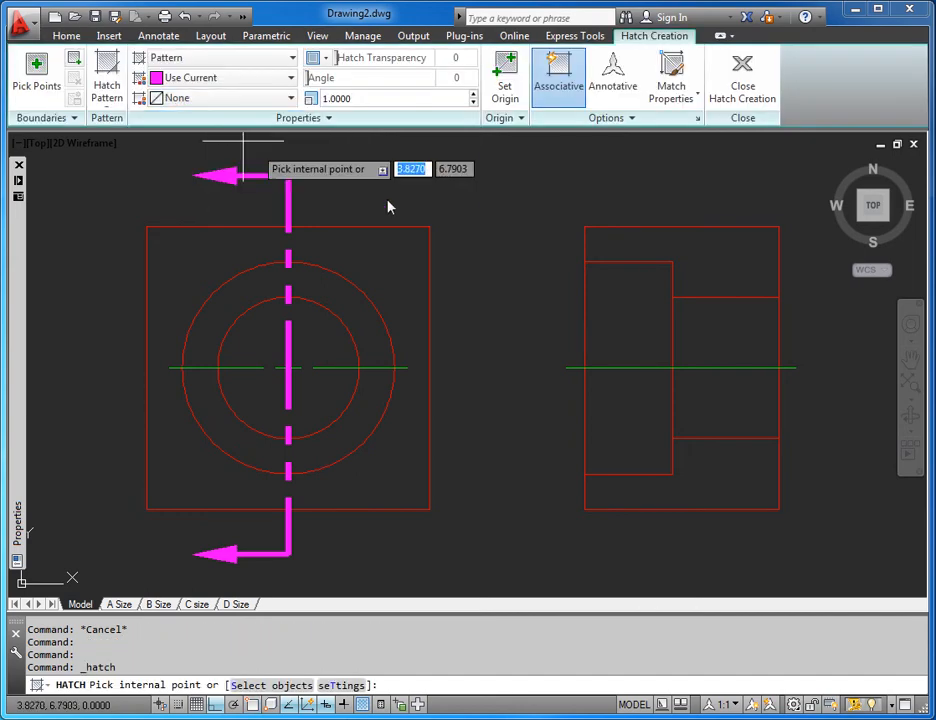
{"action": "left_click", "coordinate": [719, 251]}
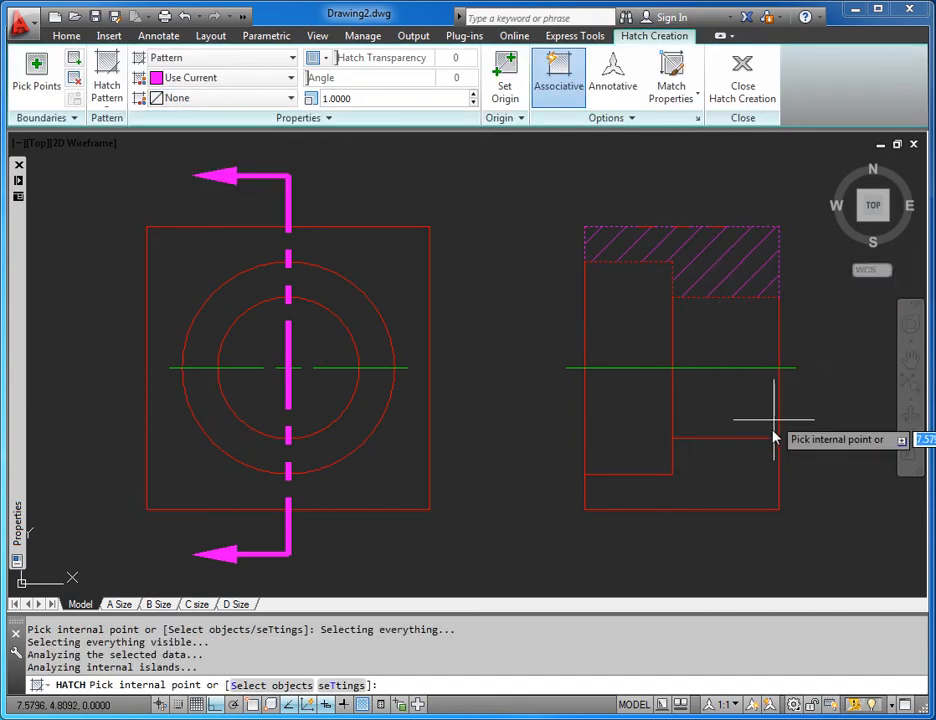
{"action": "left_click", "coordinate": [690, 510]}
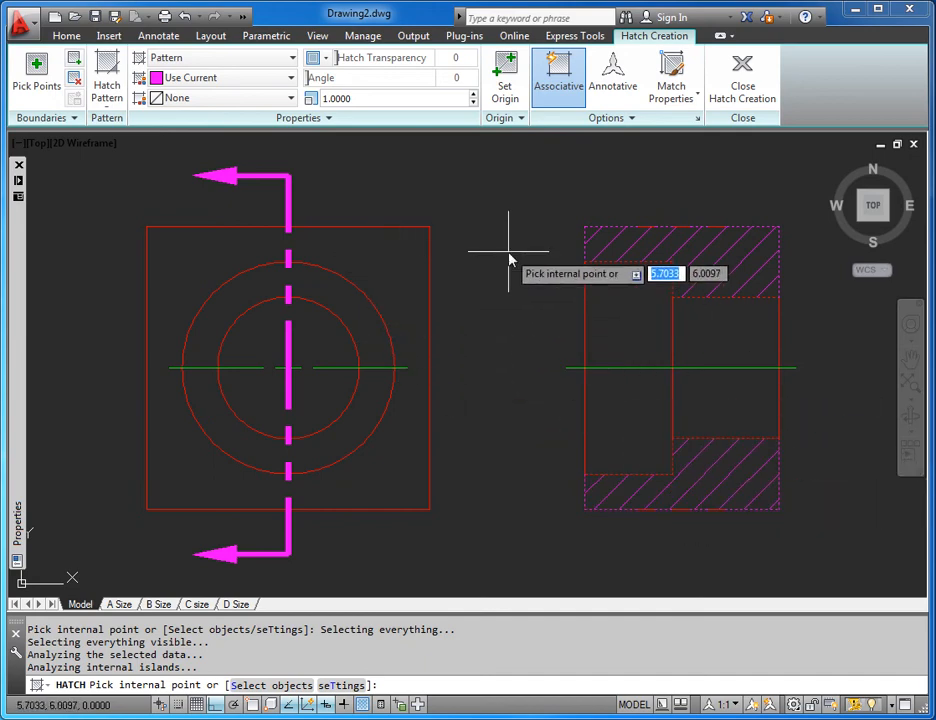
{"action": "key", "text": "Return"}
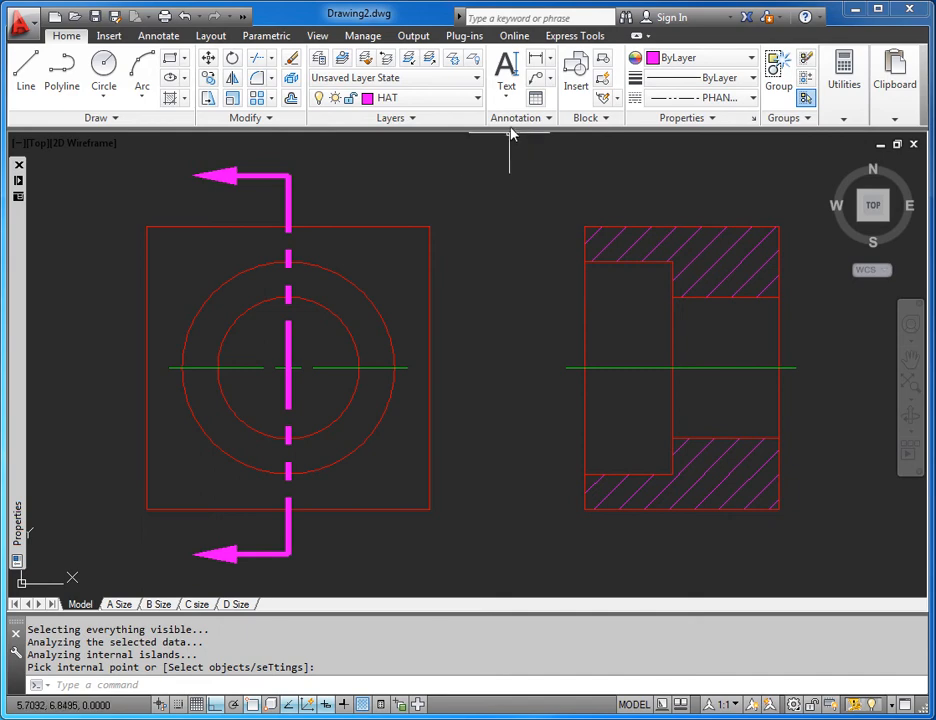
Place the single-line text "A" just left of the upper arrowhead, with a rotation angle of 0
{"action": "left_click", "coordinate": [507, 92]}
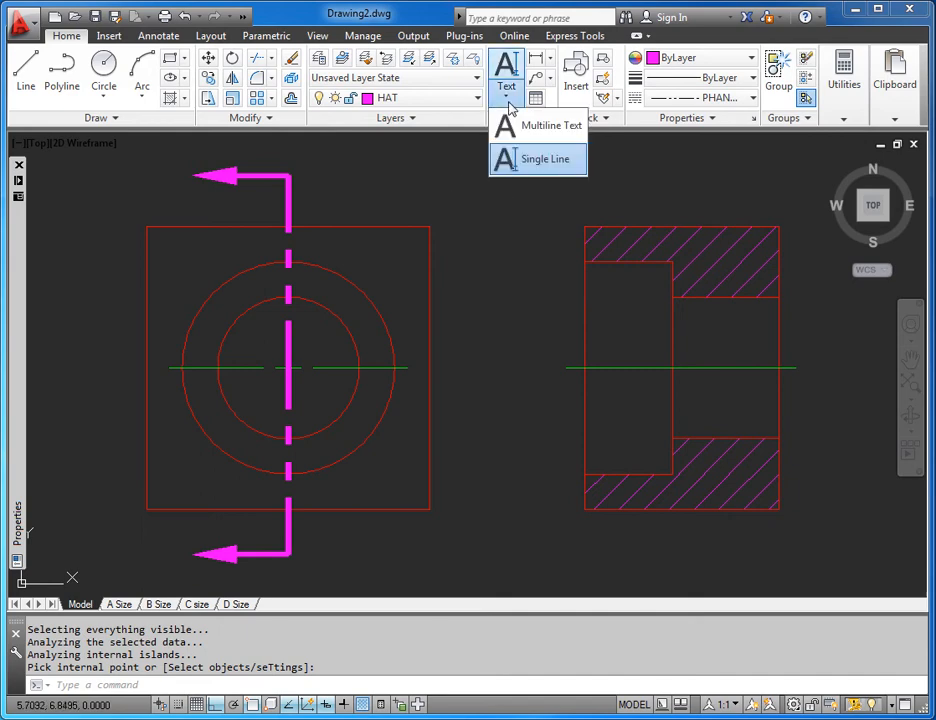
{"action": "left_click", "coordinate": [518, 161]}
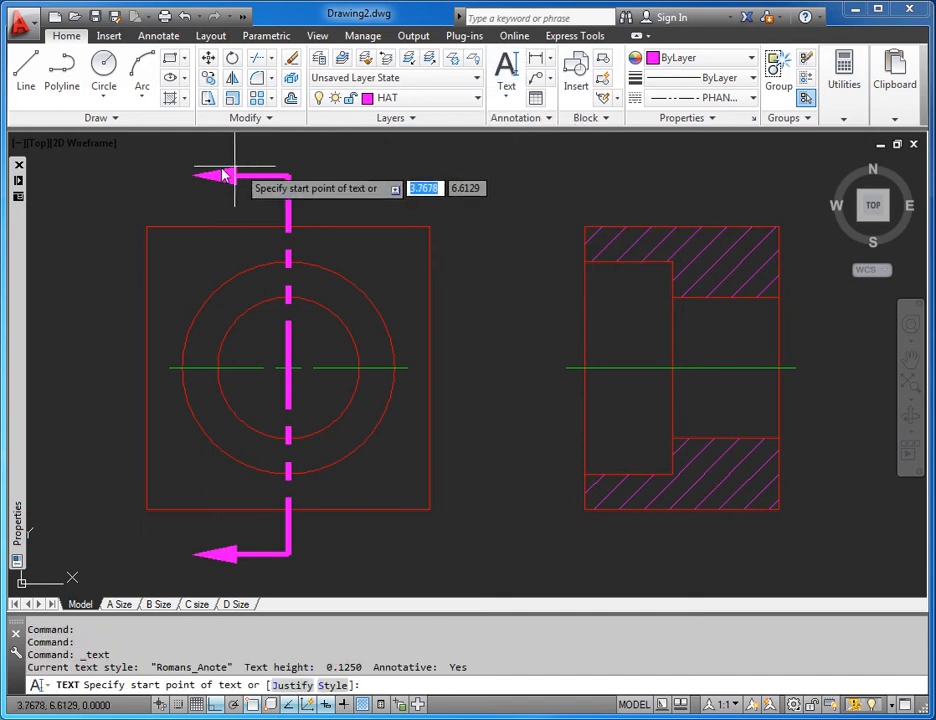
{"action": "left_click", "coordinate": [156, 195]}
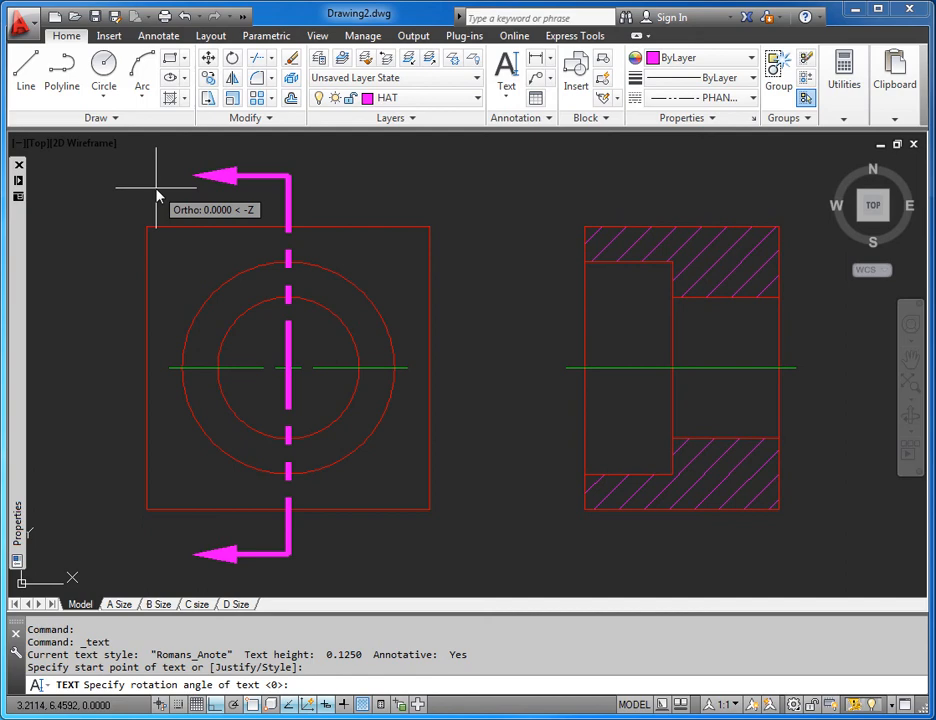
{"action": "key", "text": "Return"}
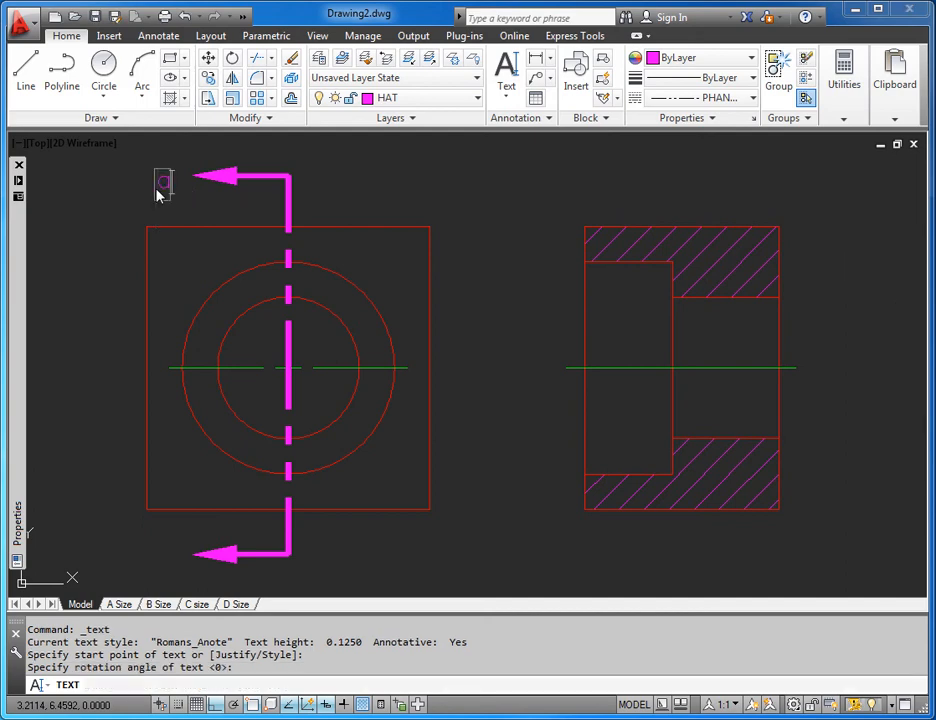
{"action": "type", "text": "A"}
{"action": "key", "text": "Return"}
{"action": "key", "text": "Return"}
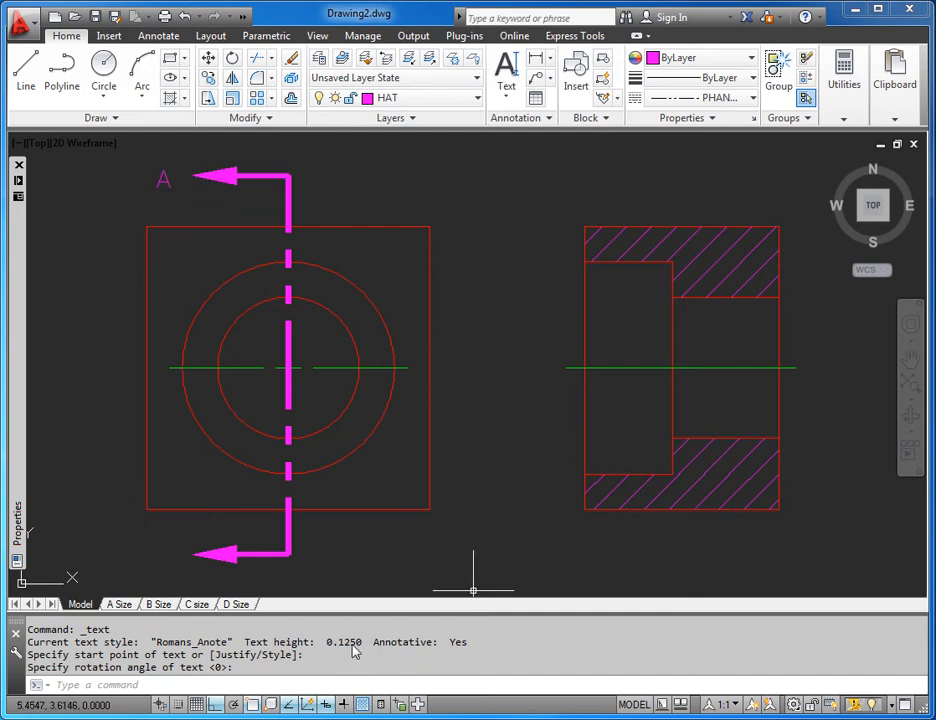
Set the paper text height of the letter A beside the upper arrowhead to 0.1875 and deselect it
{"action": "left_click", "coordinate": [168, 185]}
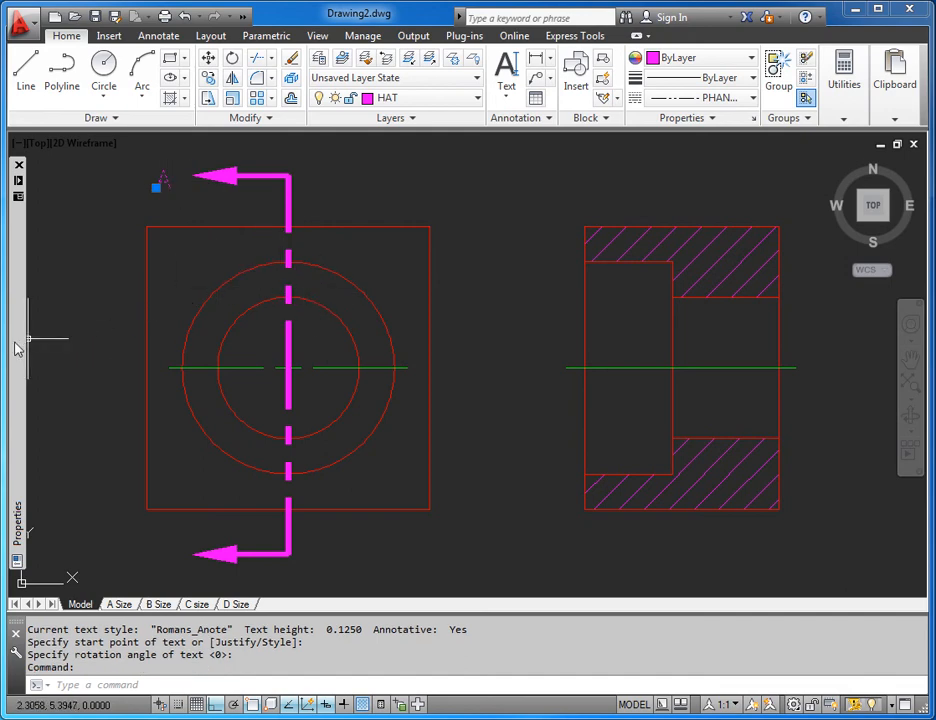
{"action": "mouse_move", "coordinate": [17, 347]}
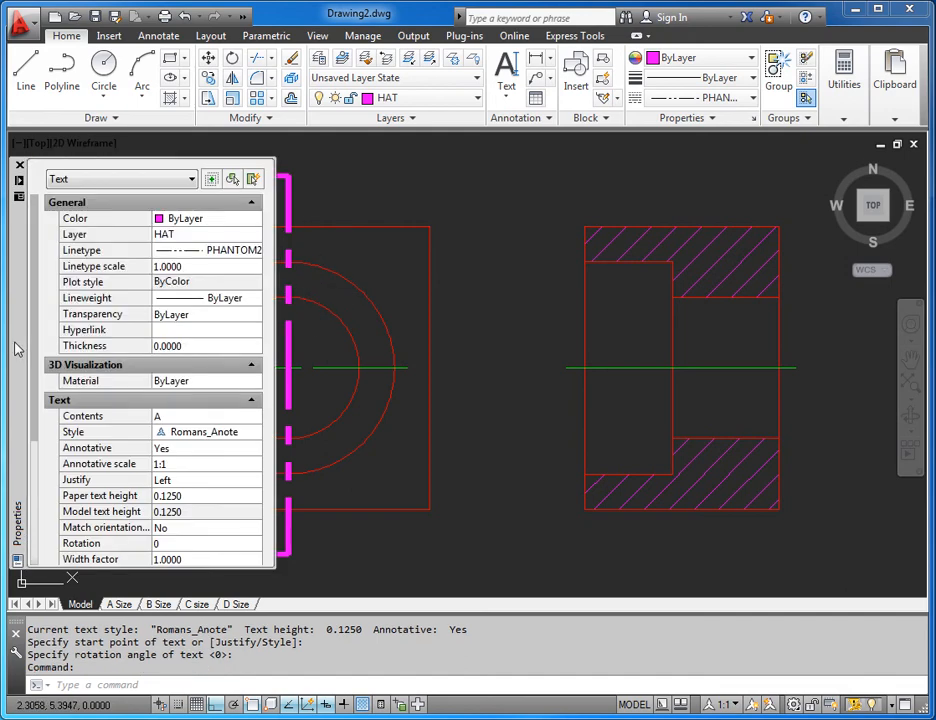
{"action": "left_click", "coordinate": [190, 499]}
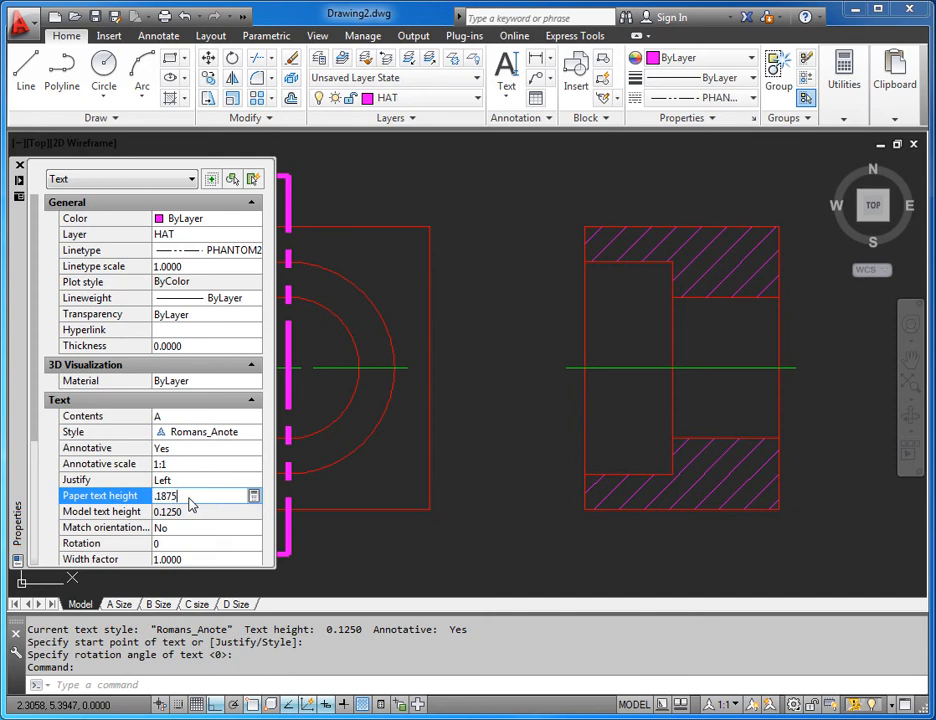
{"action": "key", "text": "Return"}
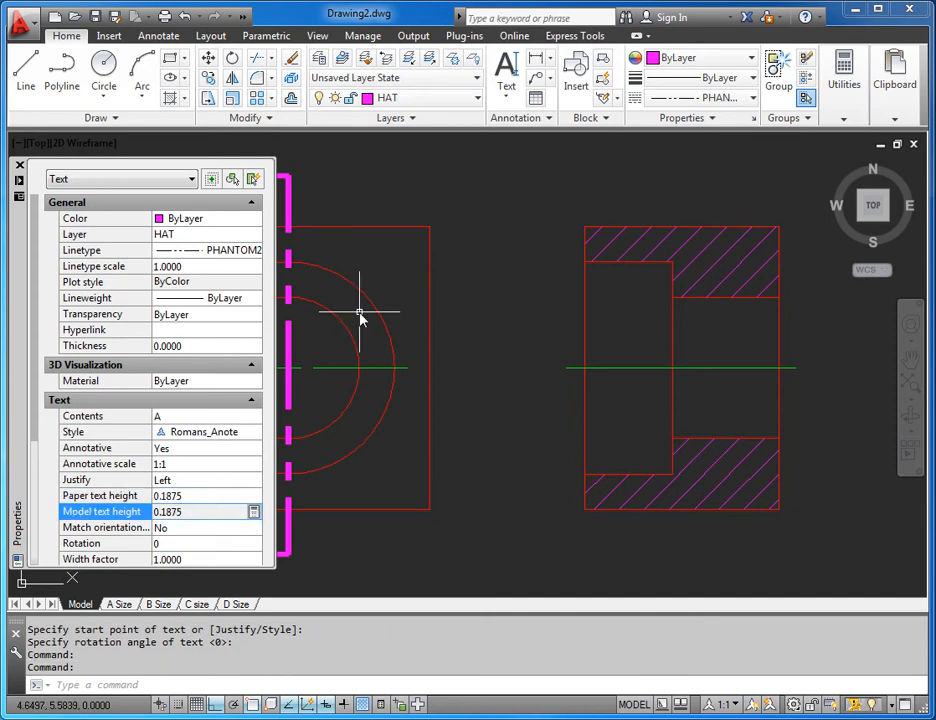
{"action": "middle_click_drag", "start_coordinate": [353, 197], "coordinate": [389, 200]}
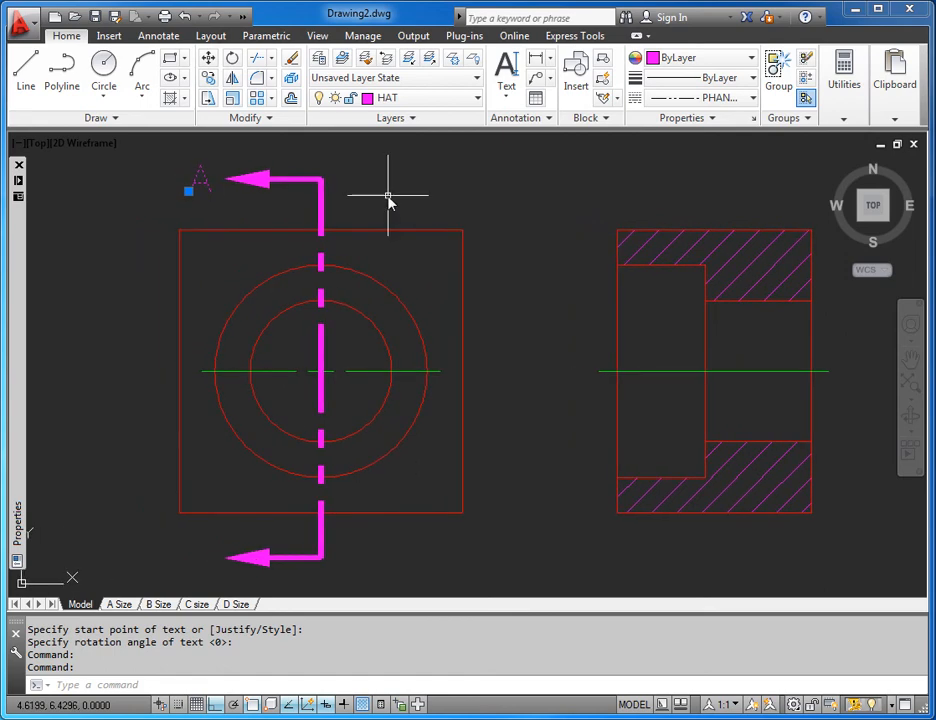
{"action": "key", "text": "Escape"}
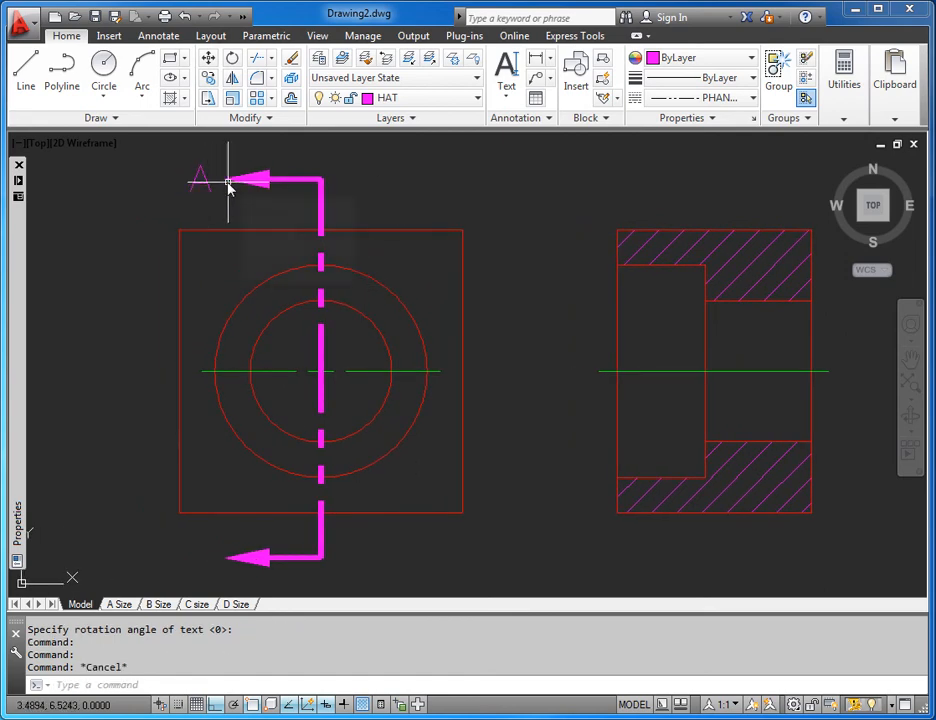
Copy the letter A from the cutting-plane line's upper corner to its lower corner, placing it beside the lower arrowhead
{"action": "left_click", "coordinate": [208, 77]}
{"action": "left_click", "coordinate": [204, 181]}
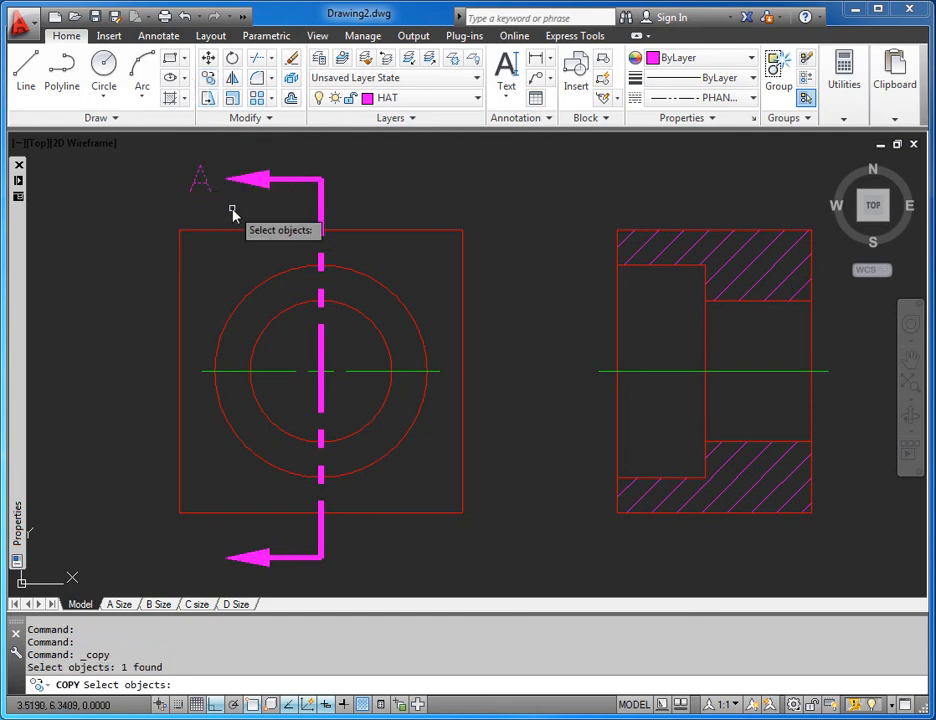
{"action": "key", "text": "Return"}
{"action": "left_click", "coordinate": [321, 182]}
{"action": "left_click", "coordinate": [321, 558]}
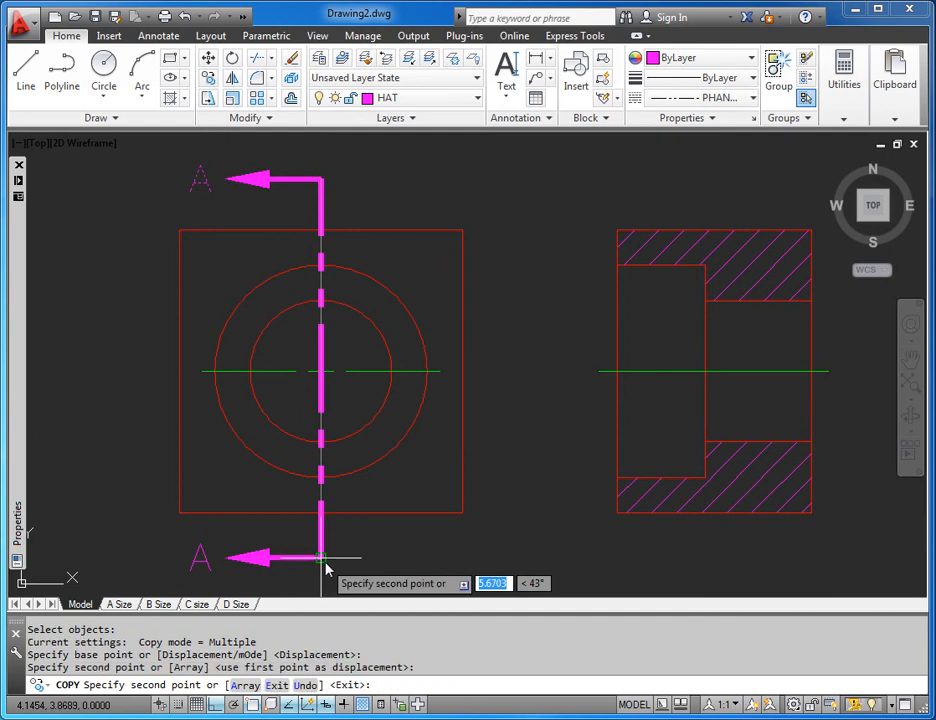
{"action": "key", "text": "Return"}
Copy the lower letter A about 3.1 units horizontally to the right, placing it under the hatched section view
{"action": "scroll", "coordinate": [387, 508], "scroll_direction": "down", "scroll_amount": 3}
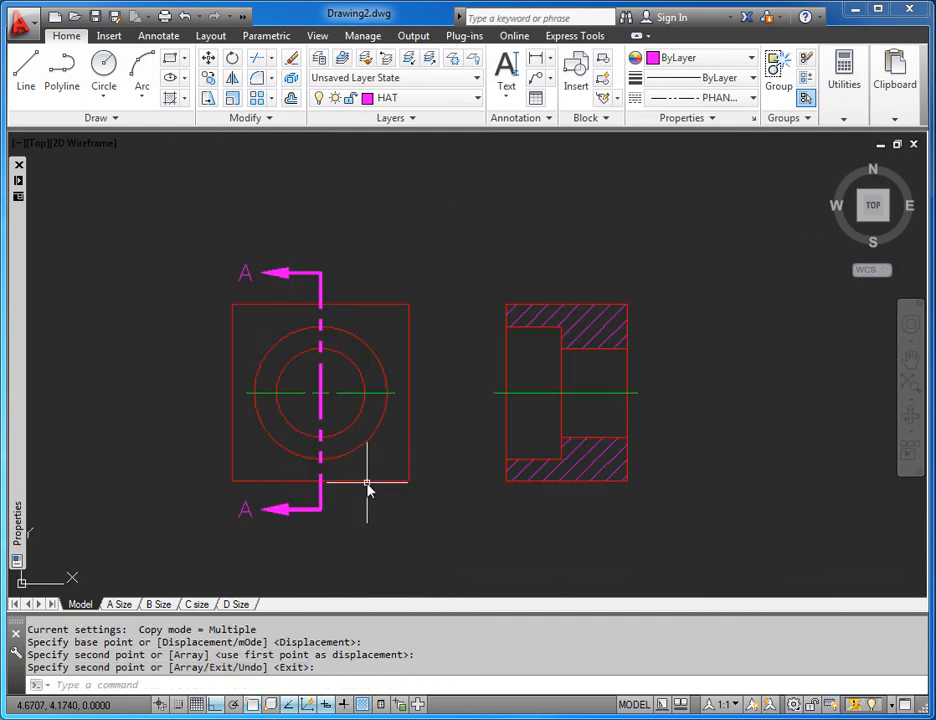
{"action": "mouse_move", "coordinate": [372, 491]}
{"action": "middle_mouse_down"}
{"action": "mouse_move", "coordinate": [351, 483]}
{"action": "mouse_move", "coordinate": [348, 459]}
{"action": "middle_mouse_up"}
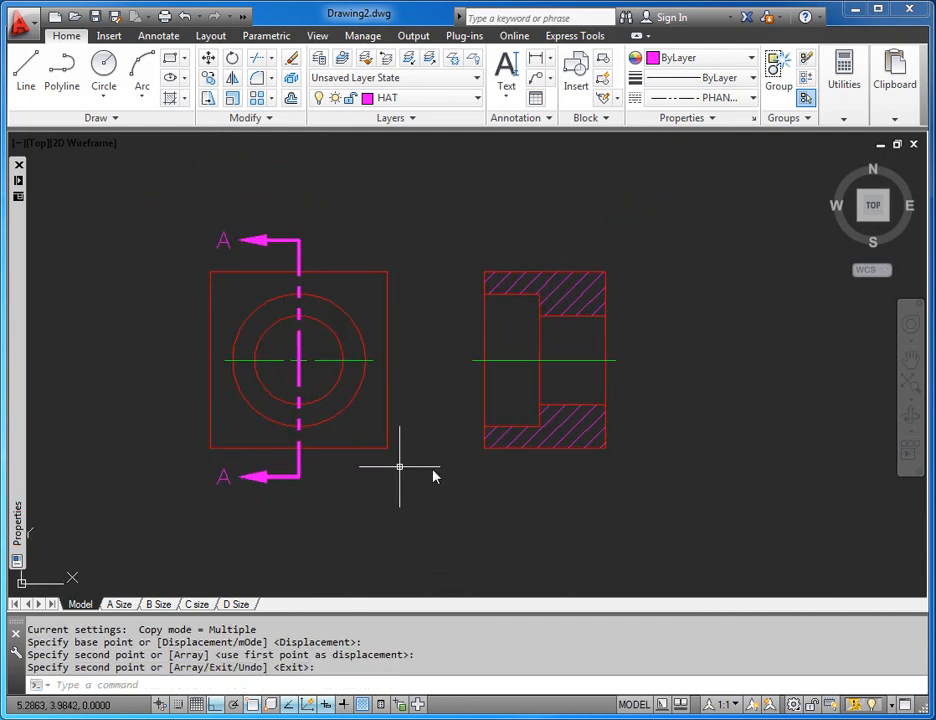
{"action": "left_click", "coordinate": [210, 82]}
{"action": "left_click", "coordinate": [225, 480]}
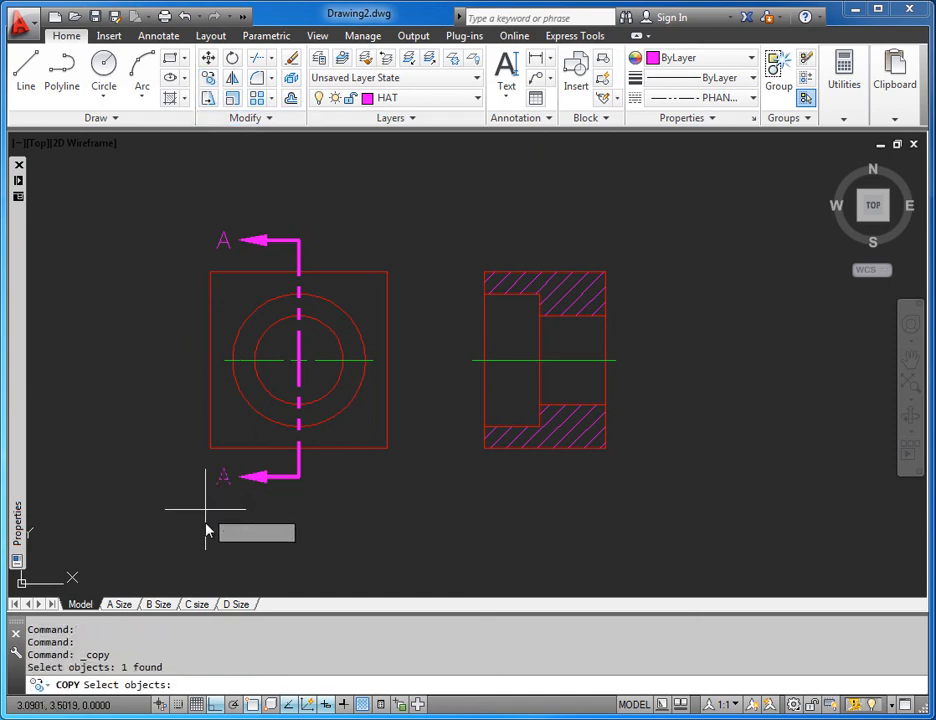
{"action": "key", "text": "Return"}
{"action": "left_click", "coordinate": [200, 527]}
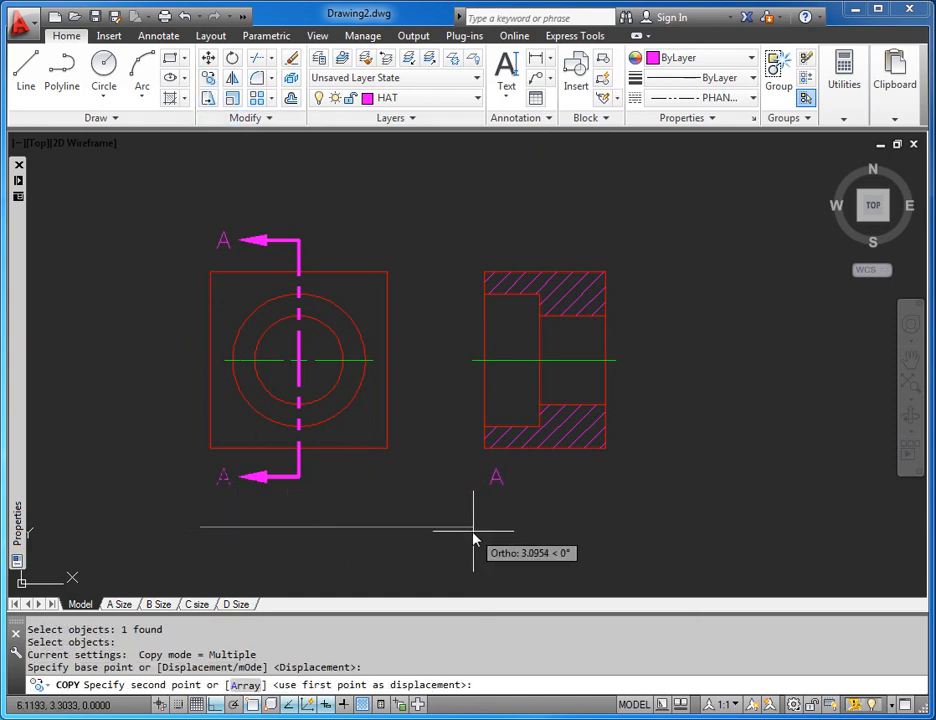
{"action": "left_click", "coordinate": [477, 540]}
{"action": "key", "text": "Return"}
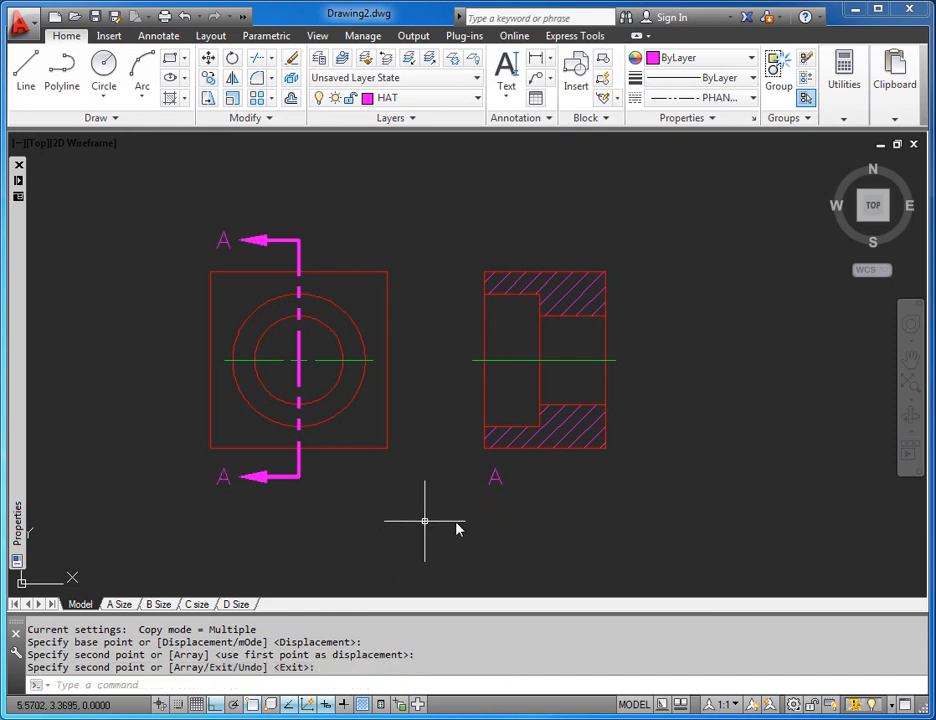
Change the text under the hatched section view to "SECTION A-A"
{"action": "double_click", "coordinate": [497, 485]}
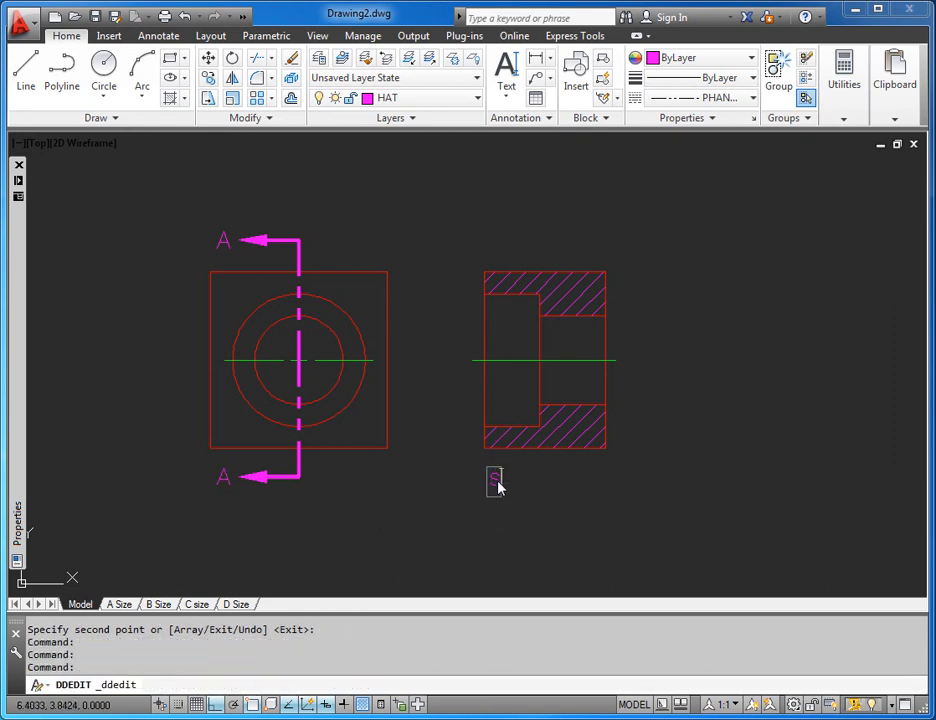
{"action": "type", "text": "Se"}
{"action": "key", "text": "BackSpace"}
{"action": "key", "text": "BackSpace"}
{"action": "type", "text": "SECTION A-A"}
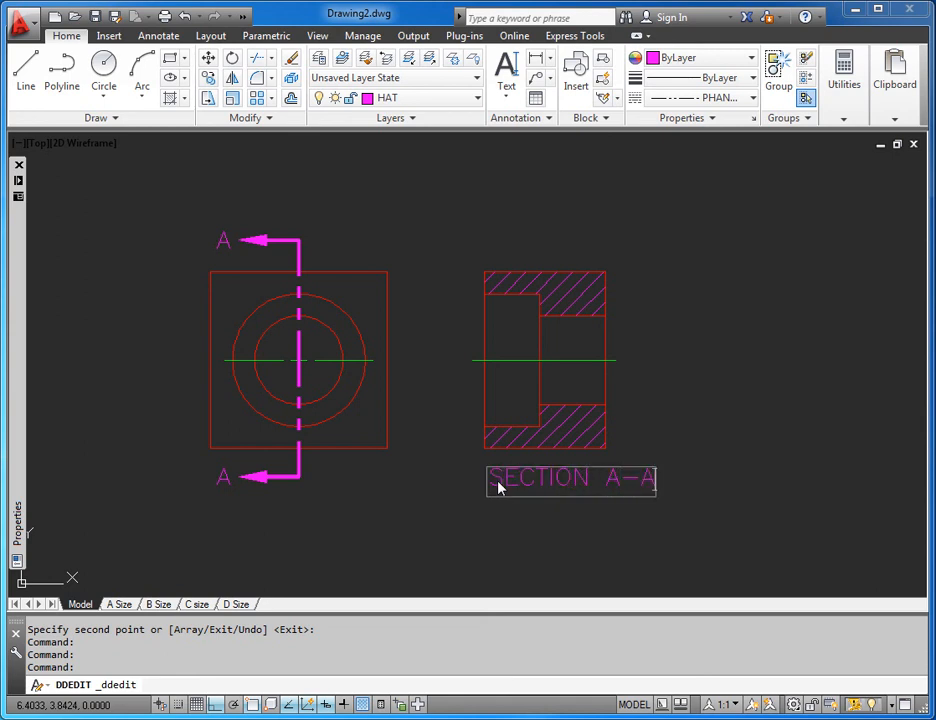
{"action": "key", "text": "Return"}
{"action": "key", "text": "Return"}
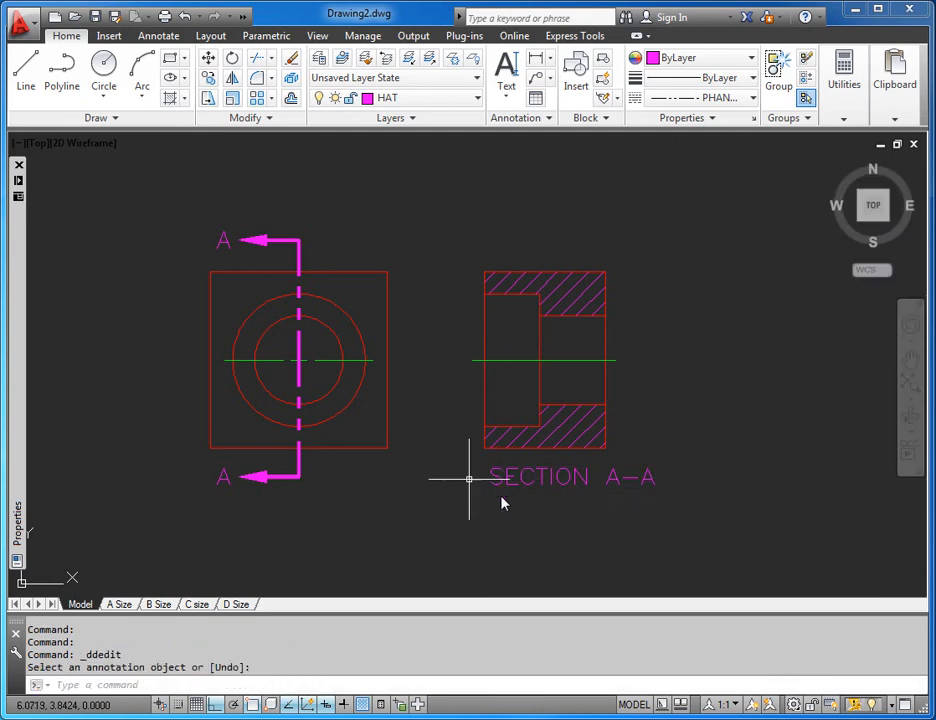
Move the SECTION A-A label slightly left so it is roughly centred beneath the section view
{"action": "type", "text": "m"}
{"action": "key", "text": "Return"}
{"action": "left_click", "coordinate": [550, 482]}
{"action": "key", "text": "Return"}
{"action": "left_click", "coordinate": [605, 548]}
{"action": "left_click", "coordinate": [588, 549]}
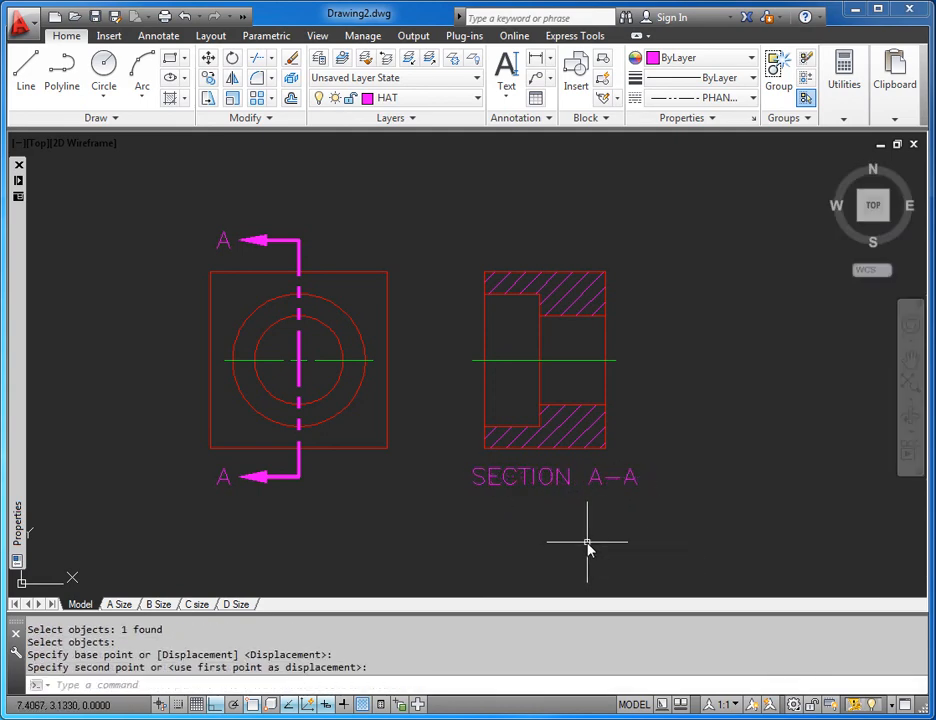